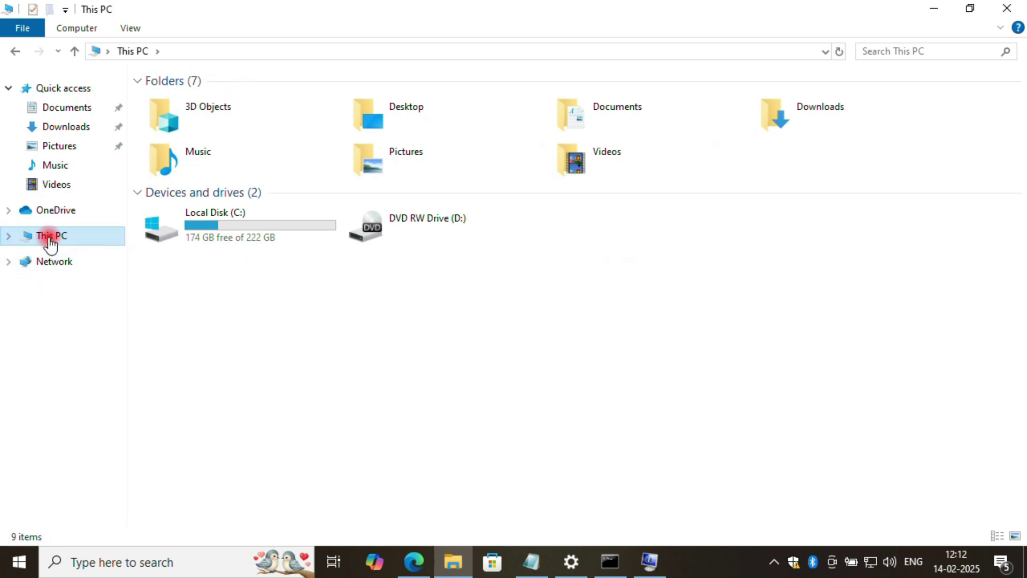
- Open Device Manager in Computer Management for this PC and expand the Network adapters category
right_click(57, 237)
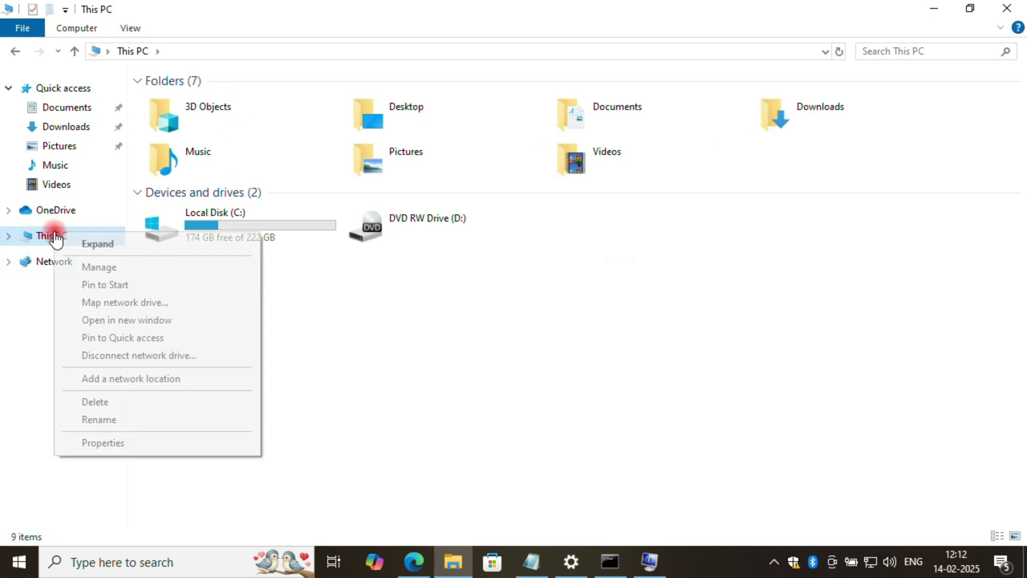
click(120, 266)
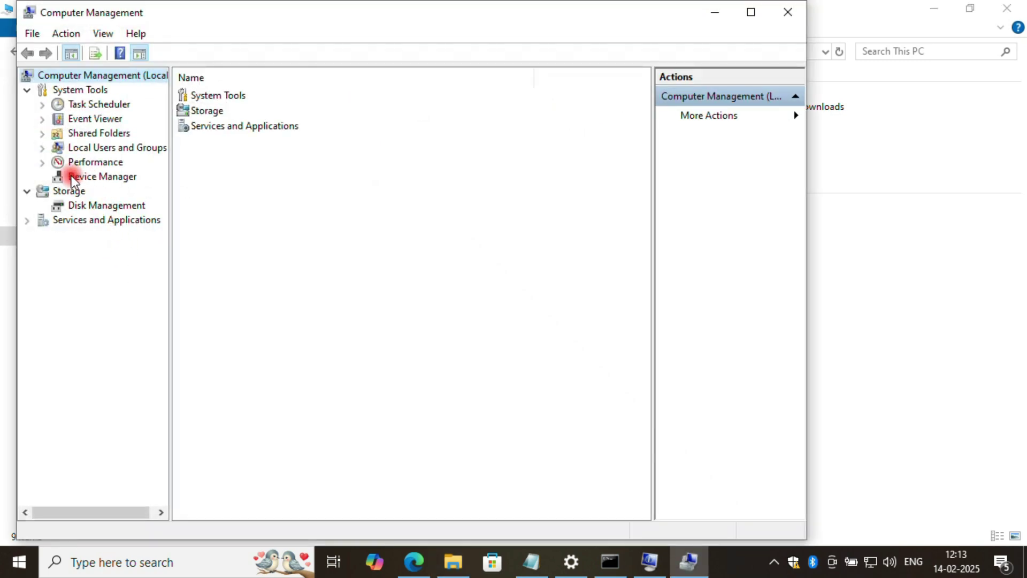
click(105, 179)
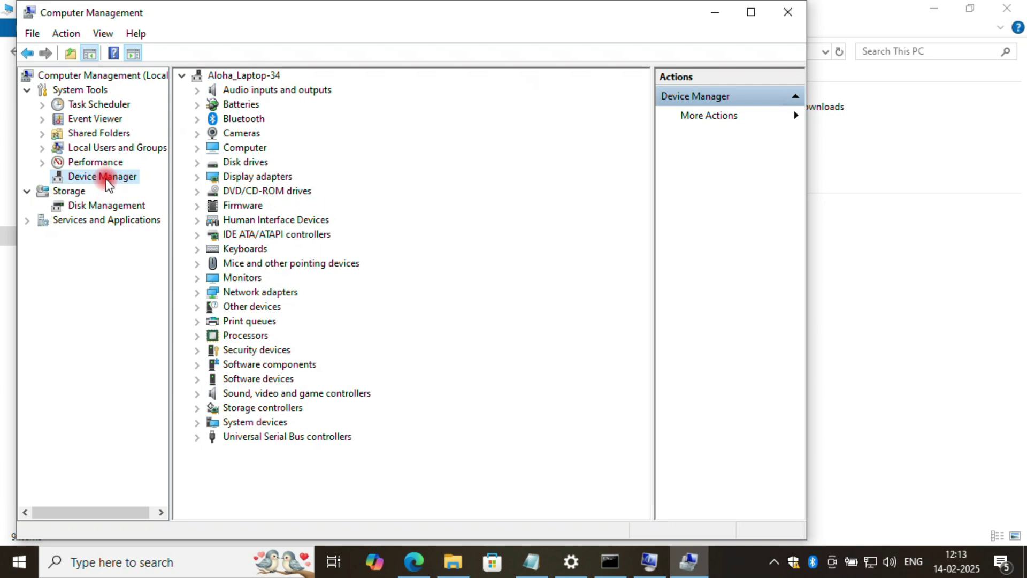
click(246, 293)
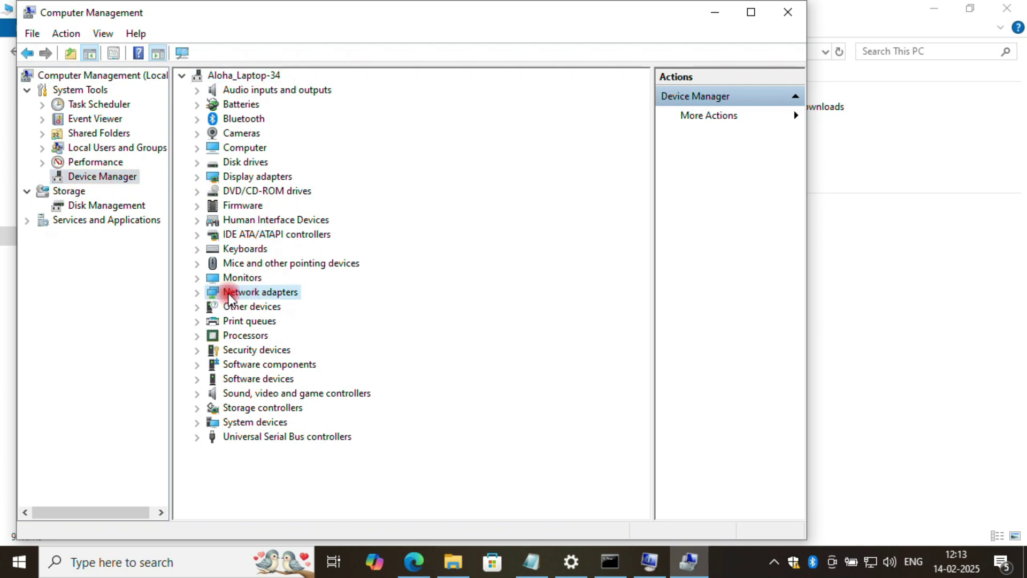
click(199, 292)
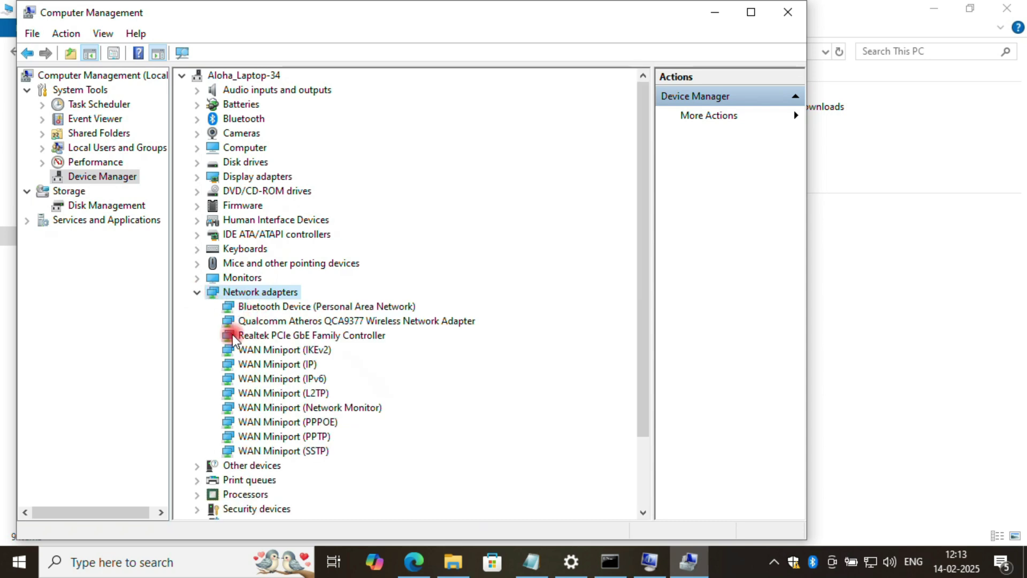
- Start a manual driver update for the Realtek PCIe GbE Family Controller and list the drivers available on the computer
click(281, 337)
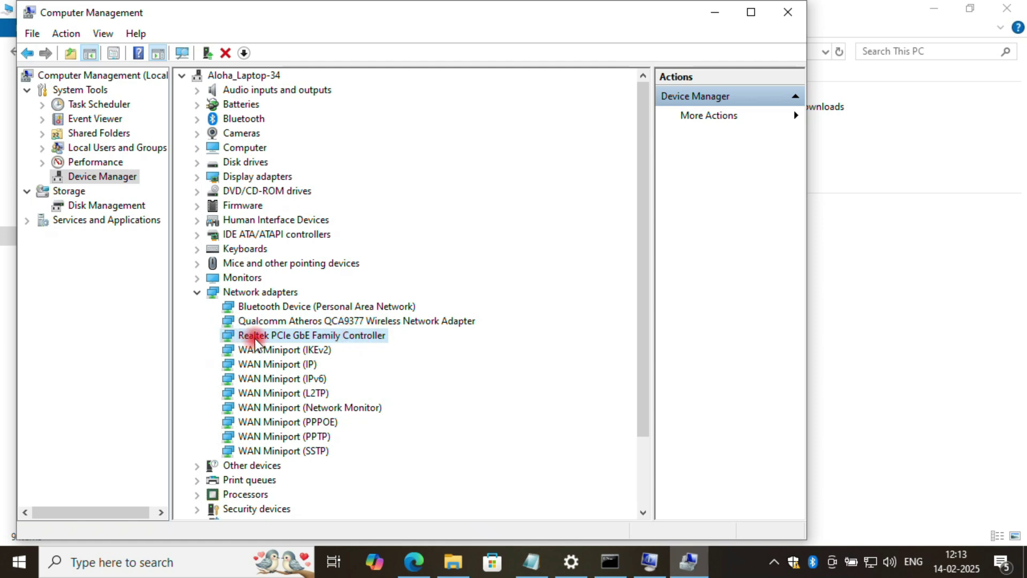
right_click(297, 336)
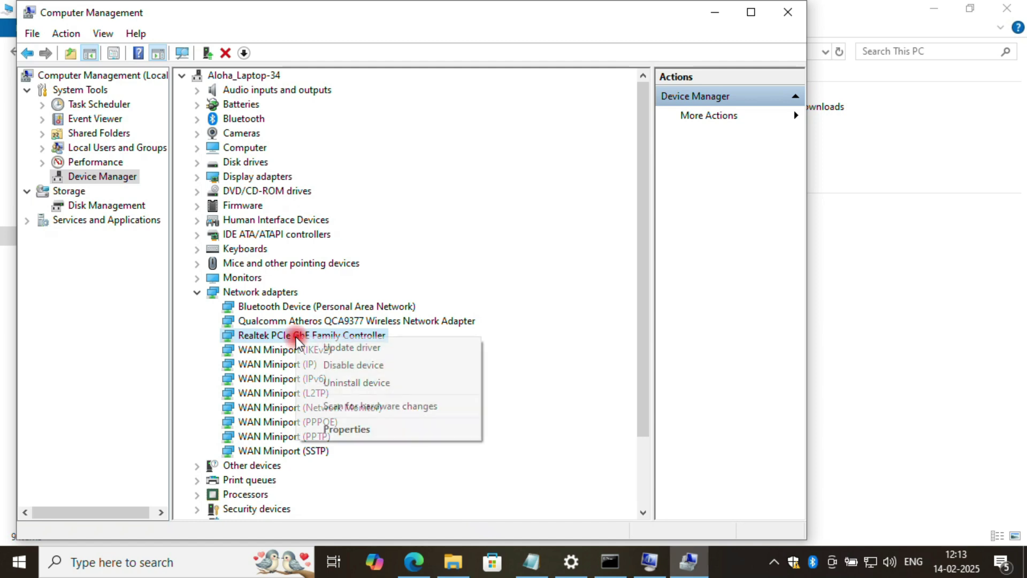
click(362, 348)
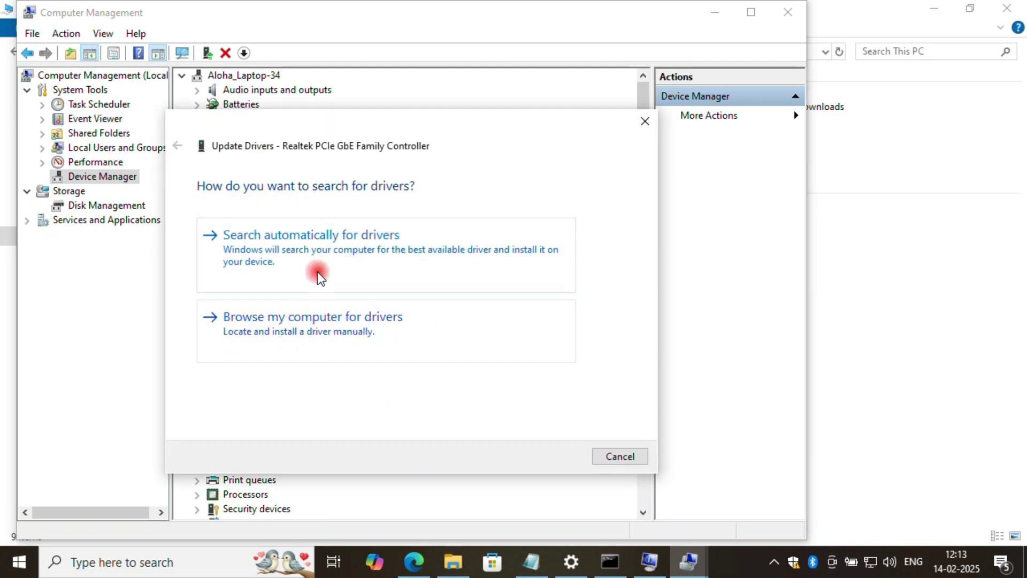
click(351, 328)
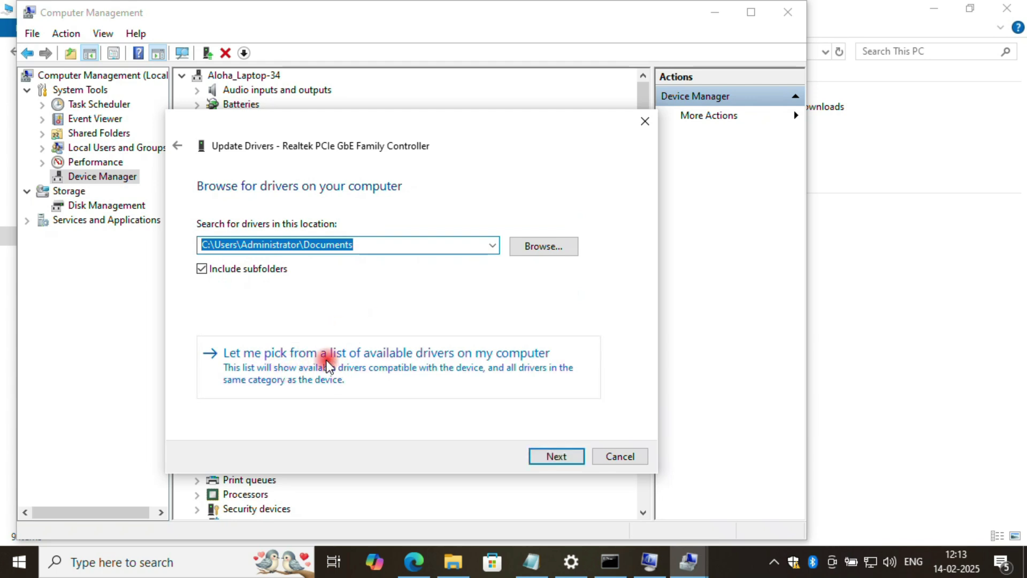
click(309, 364)
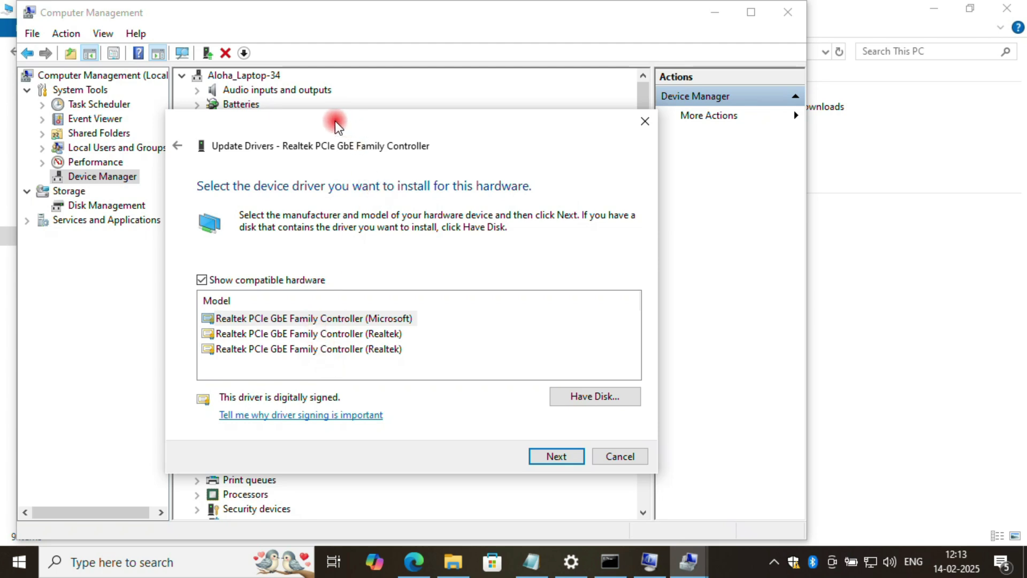
drag(335, 121, 665, 130)
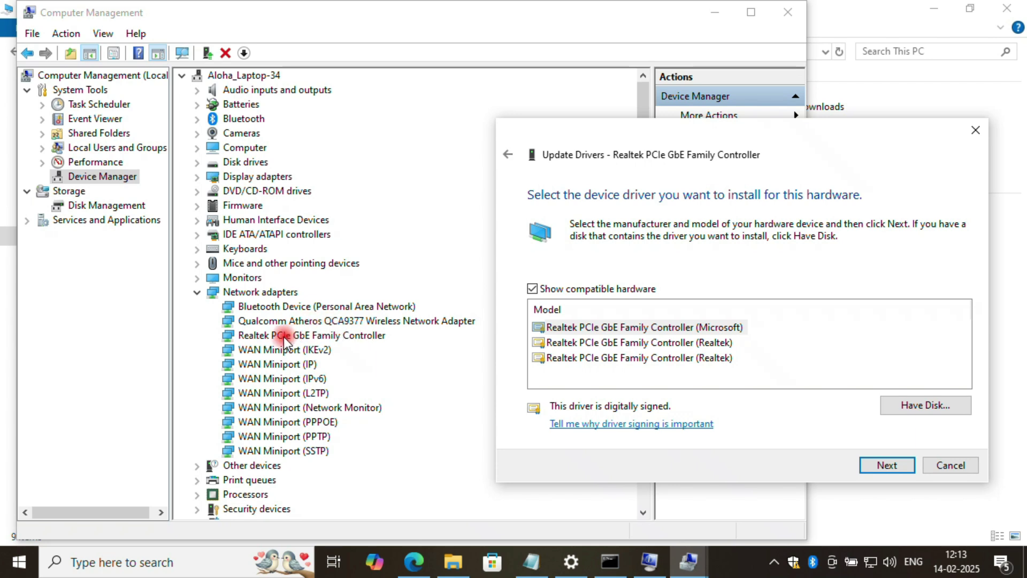
- Install the compatible Realtek PCIe GbE Family Controller (Microsoft) driver and close the update wizard
click(619, 328)
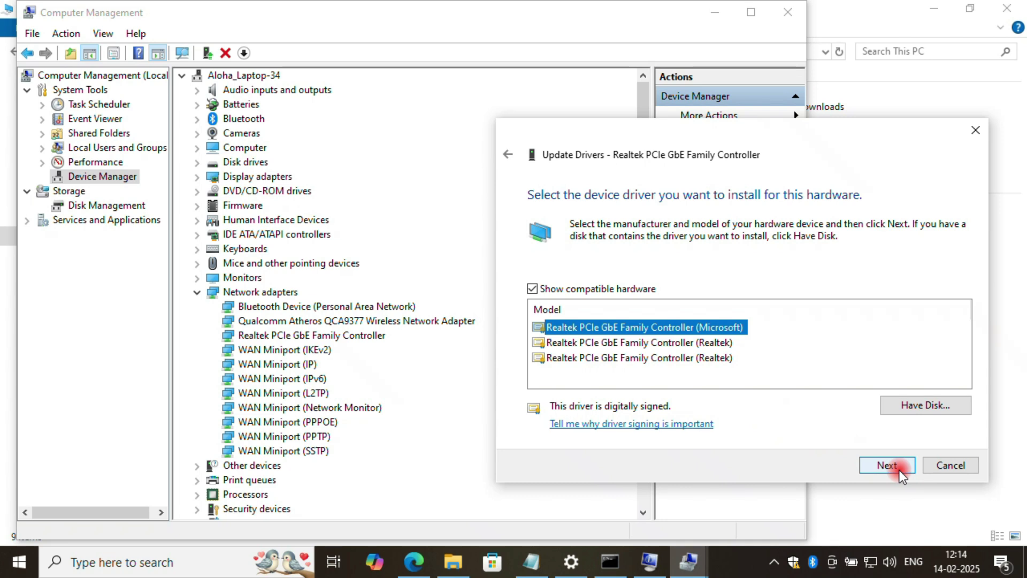
click(532, 289)
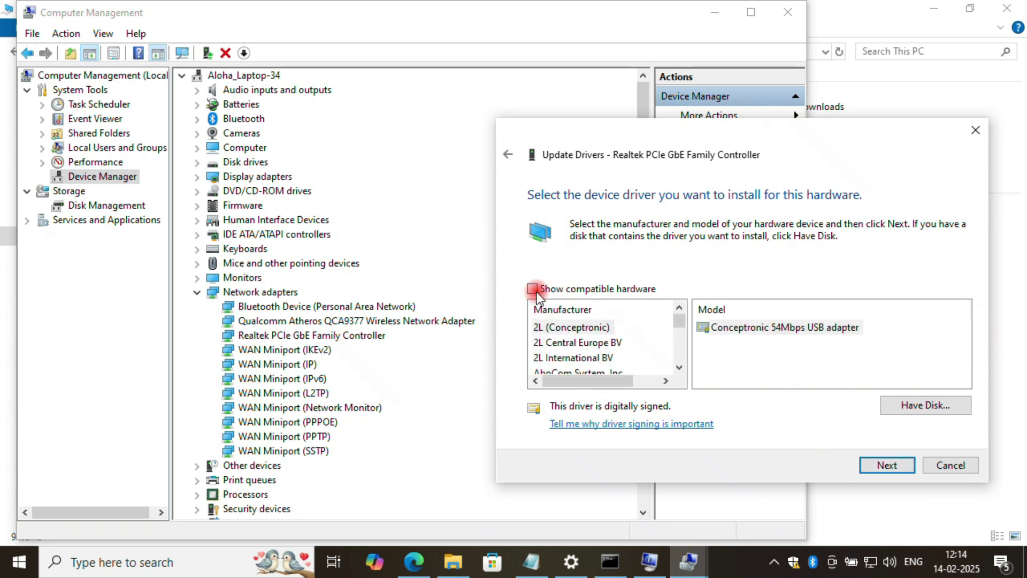
click(532, 288)
click(615, 327)
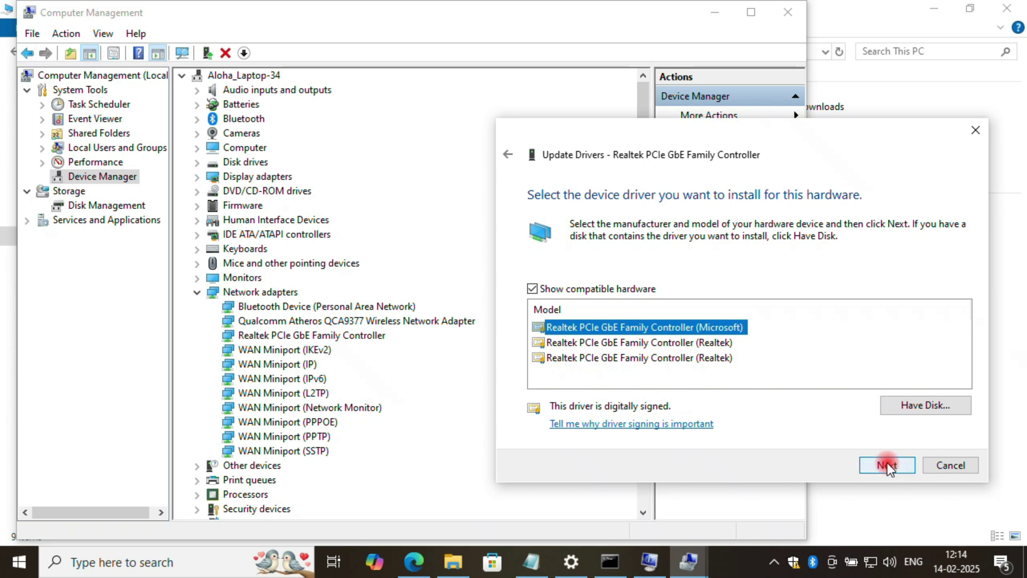
click(887, 465)
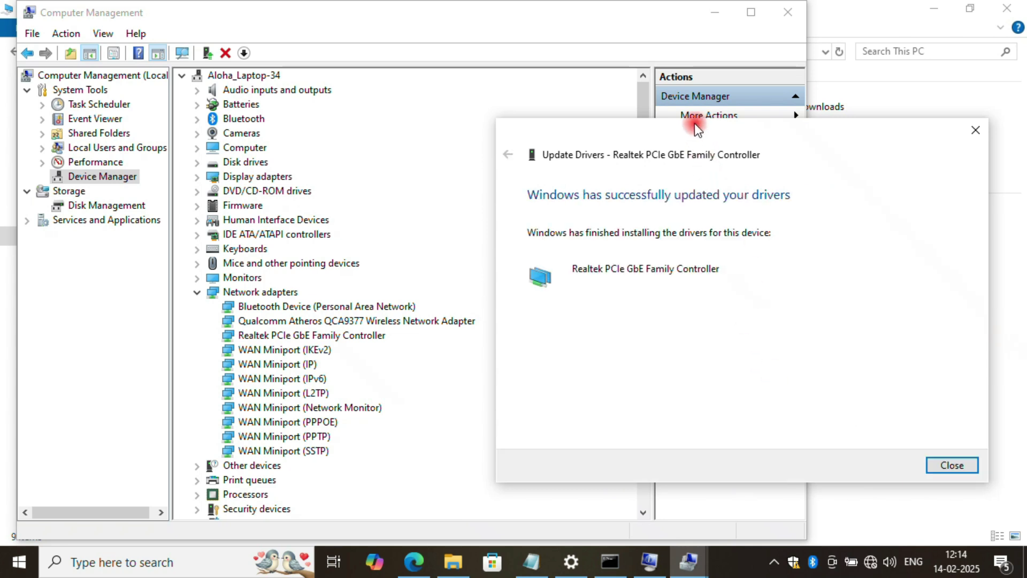
drag(694, 123, 537, 70)
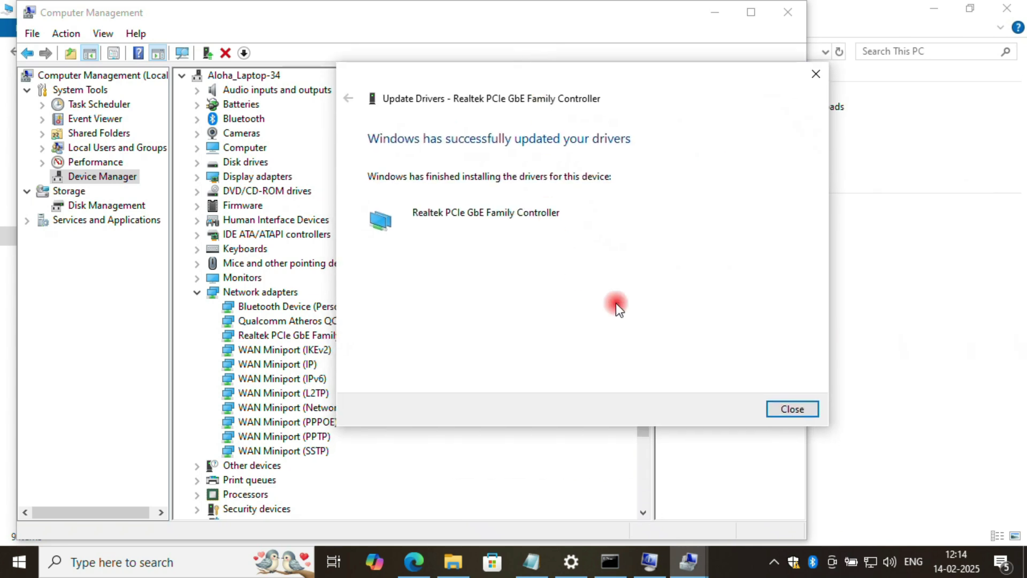
click(791, 408)
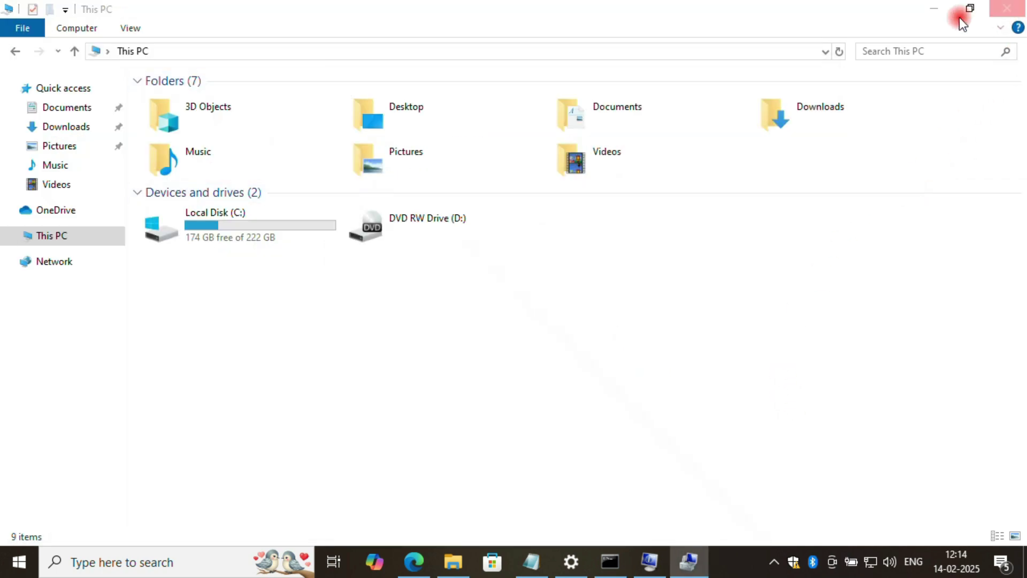
- Minimize the This PC window and open the device details in the Realtek PCIe GbE Family Controller's properties
click(935, 10)
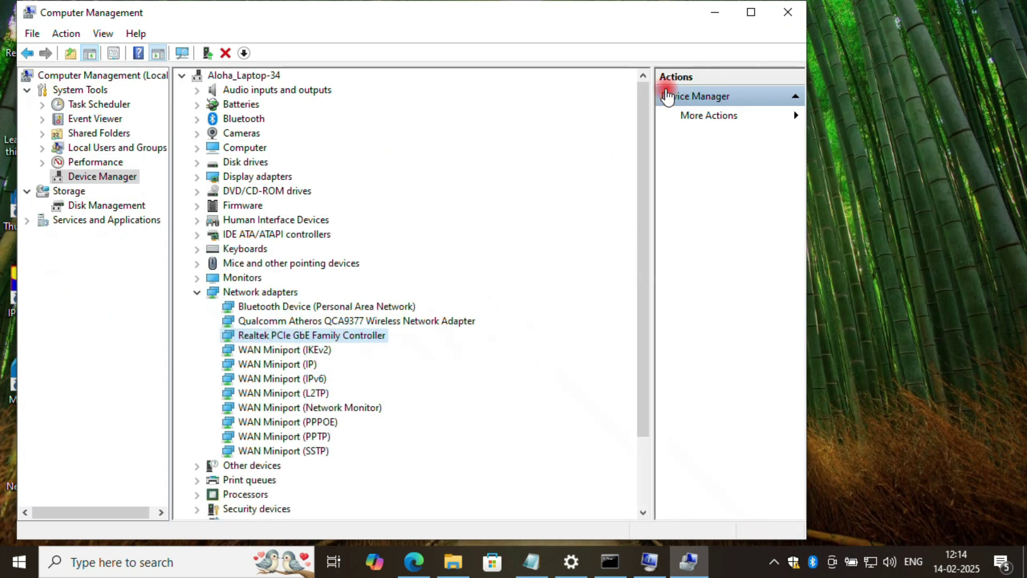
drag(468, 21, 634, 27)
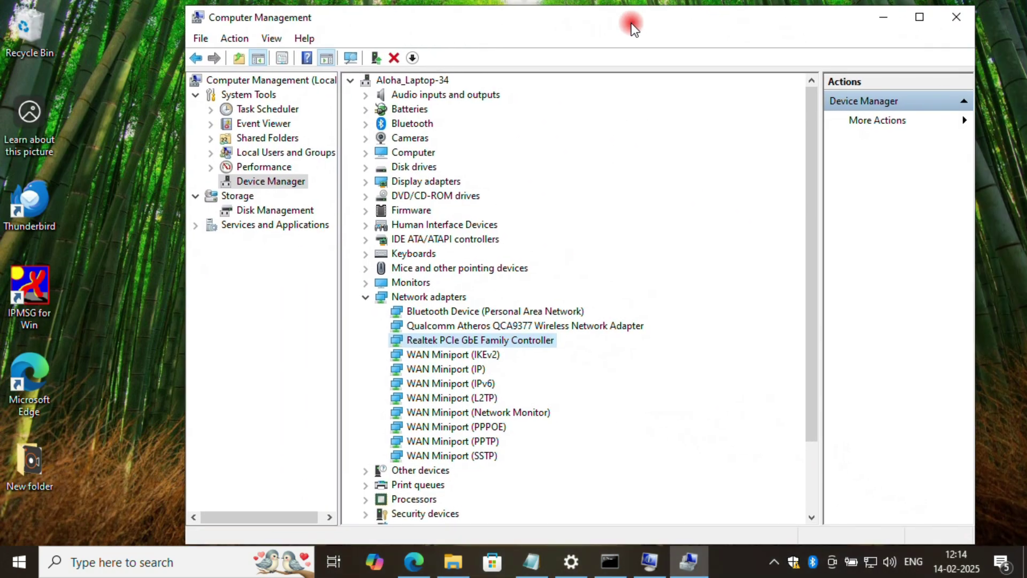
right_click(517, 345)
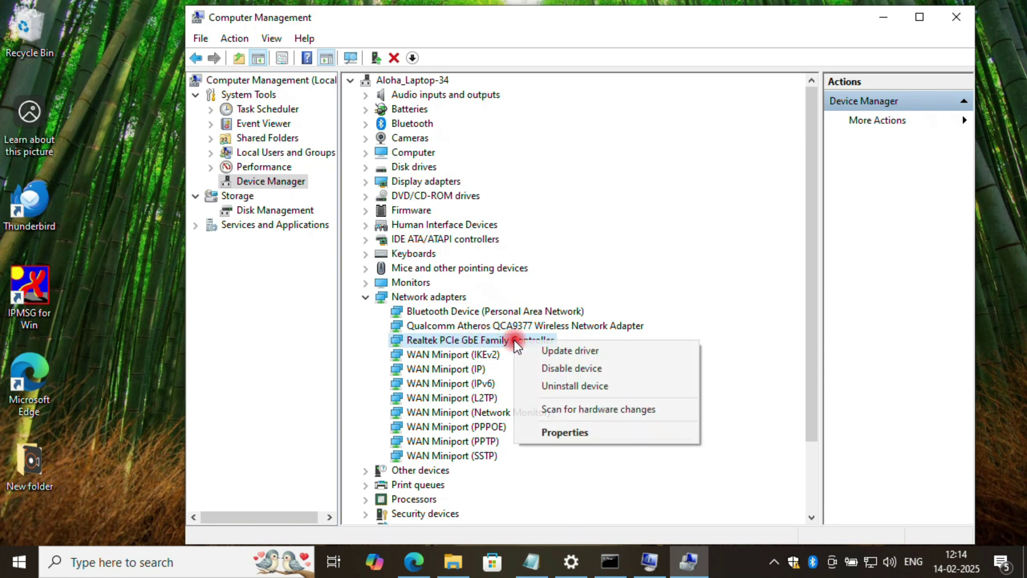
click(583, 433)
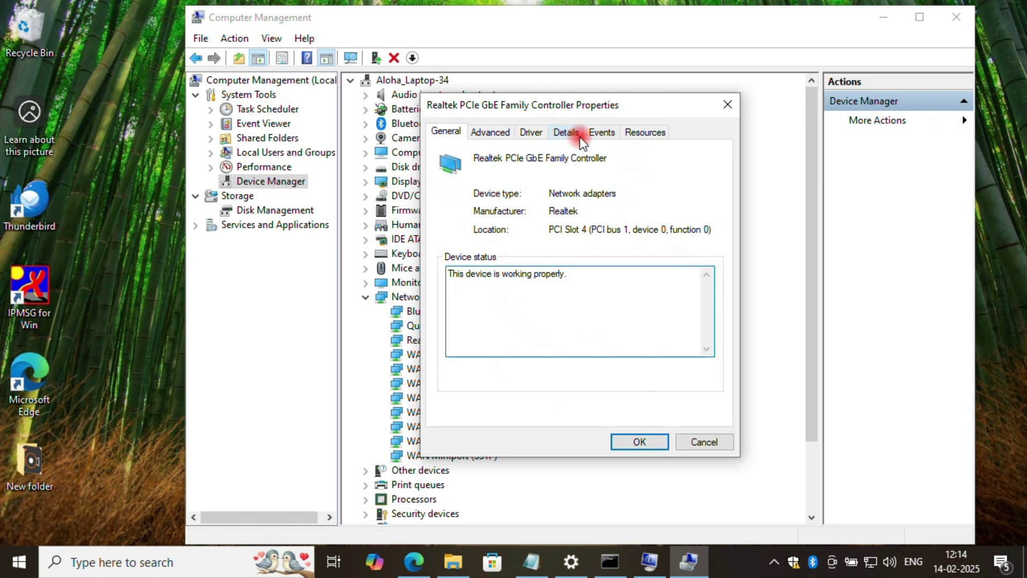
click(565, 135)
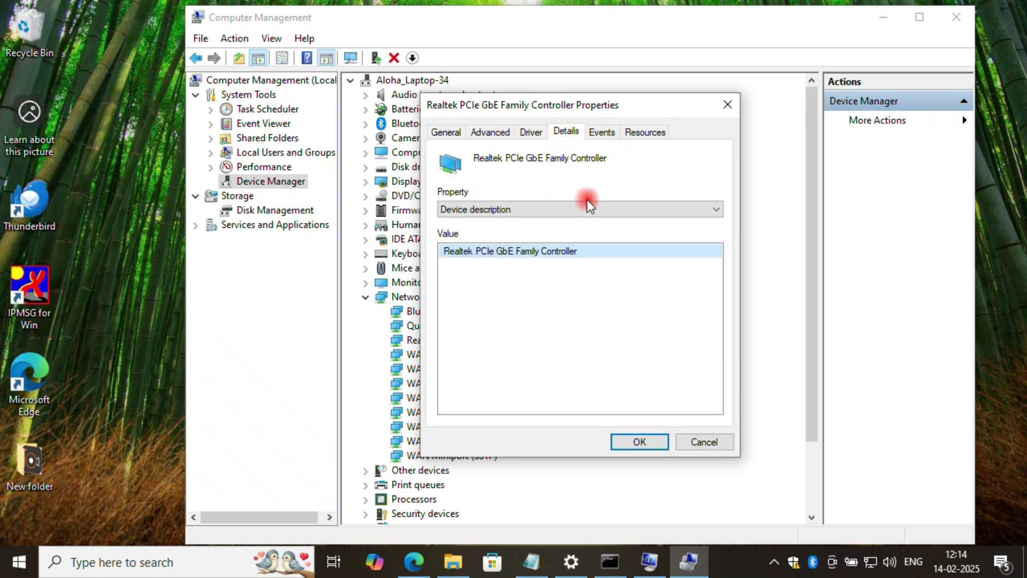
- Show the controller's Hardware Ids property and copy the first, most specific ID ending in REV_10
click(505, 210)
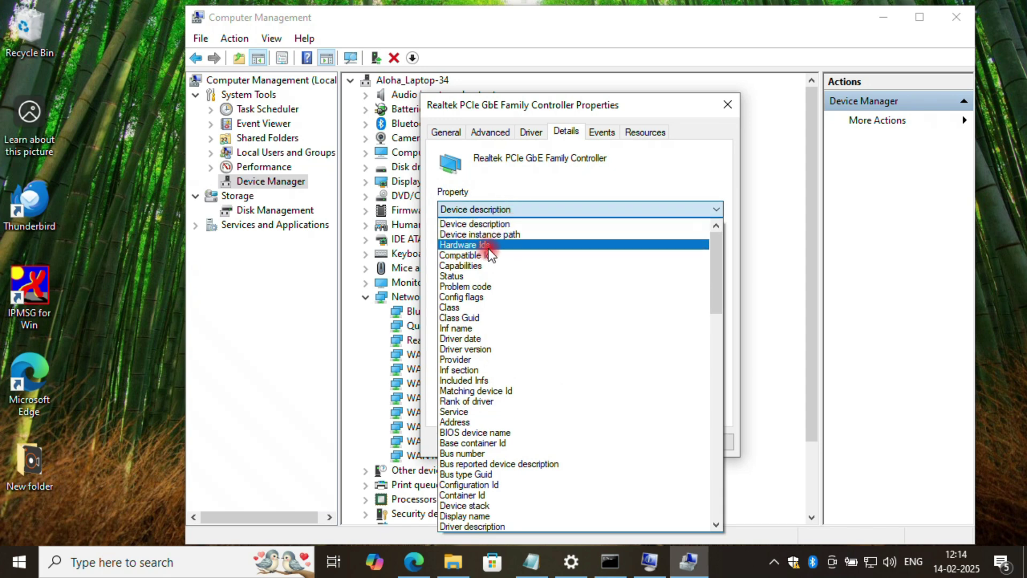
click(547, 245)
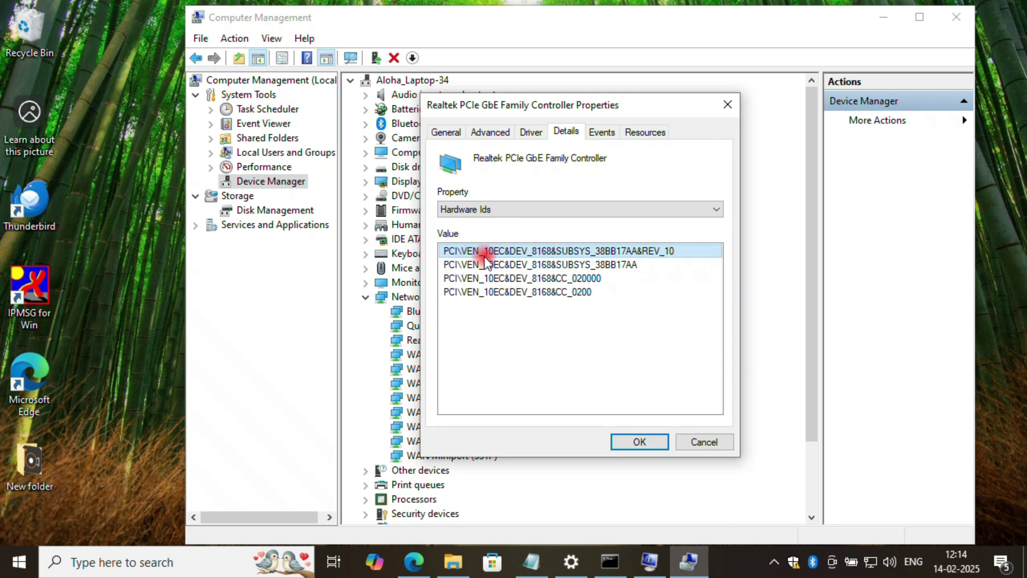
right_click(519, 252)
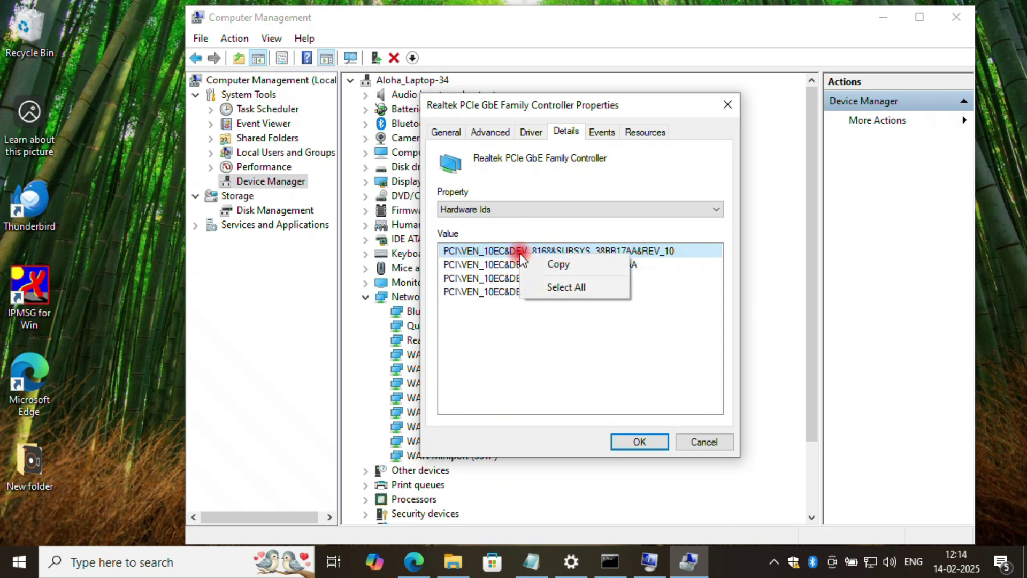
click(556, 264)
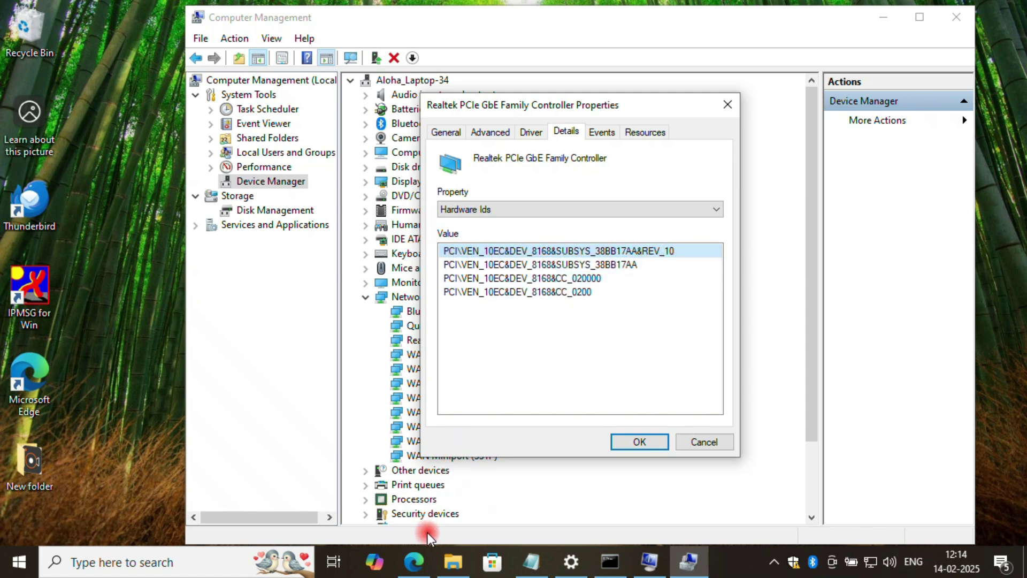
- Switch to Microsoft Edge and search Google for driverpack
click(416, 563)
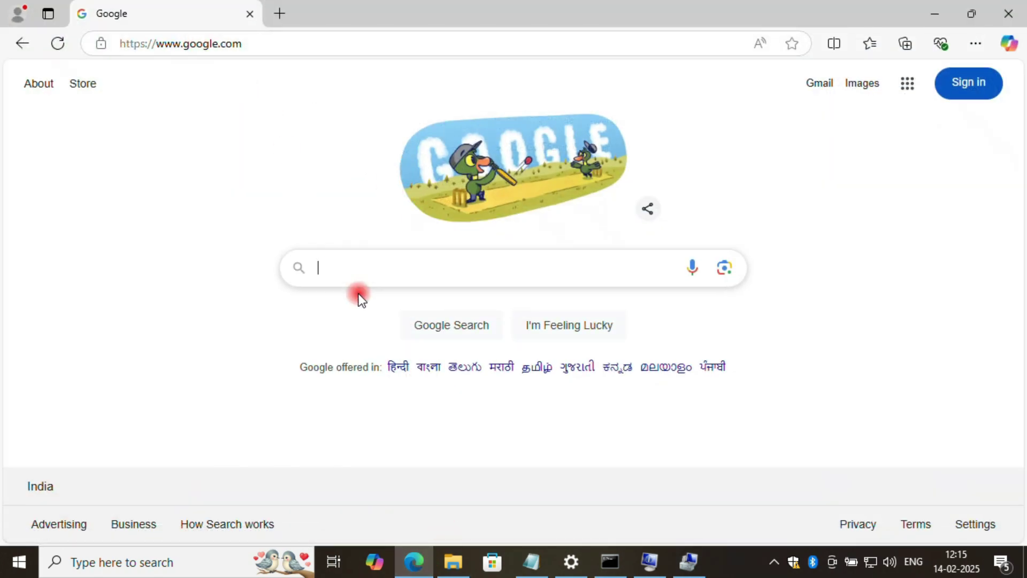
text(driv)
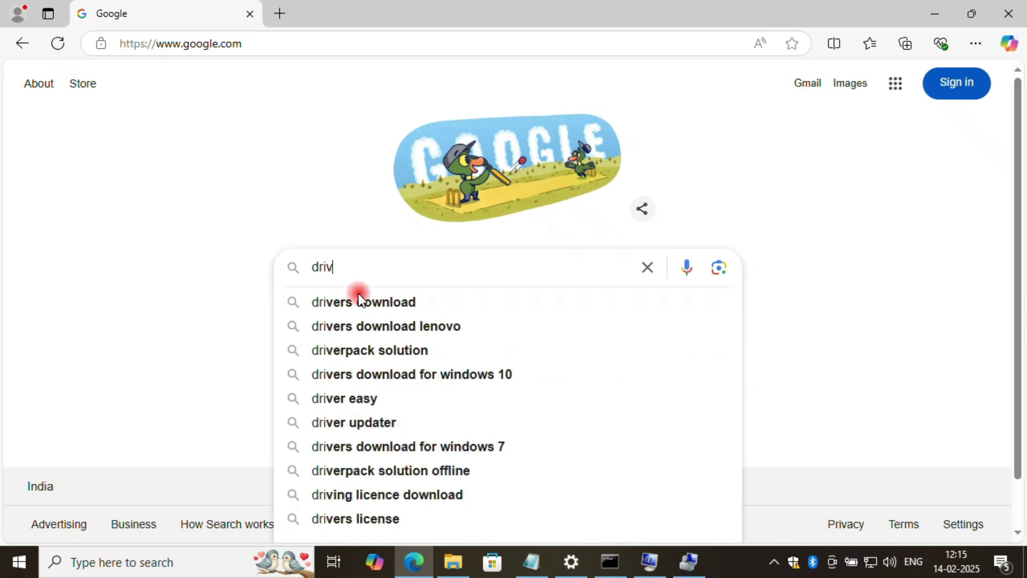
text(er)
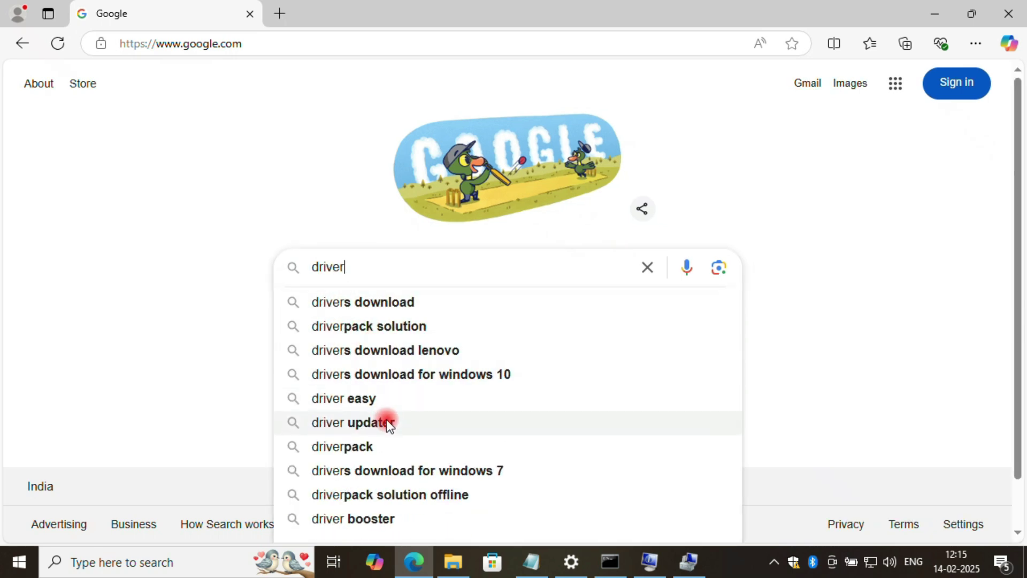
click(368, 451)
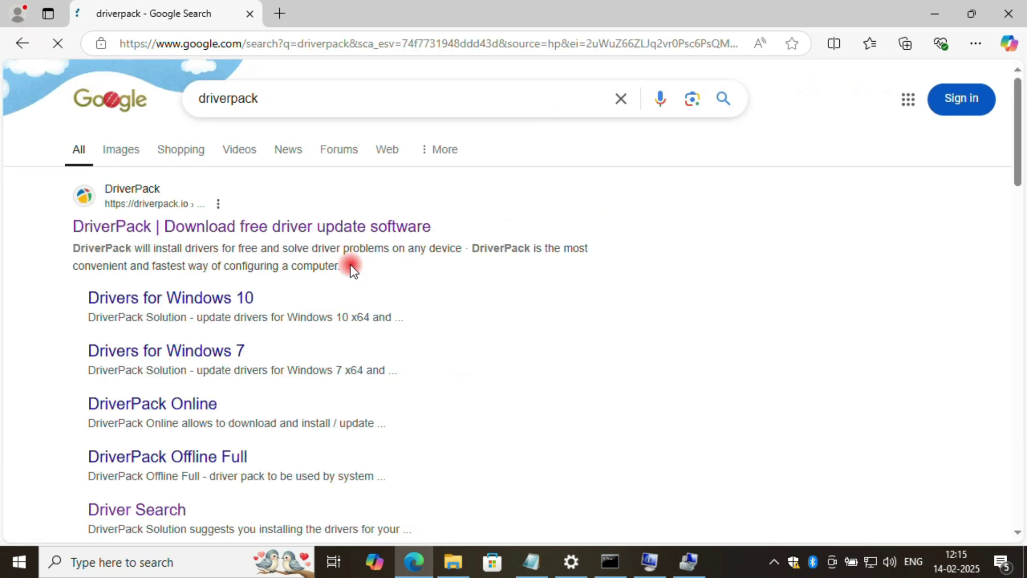
- Open the DriverPack website from the search results and go to its Driver Search page
drag(198, 99, 280, 98)
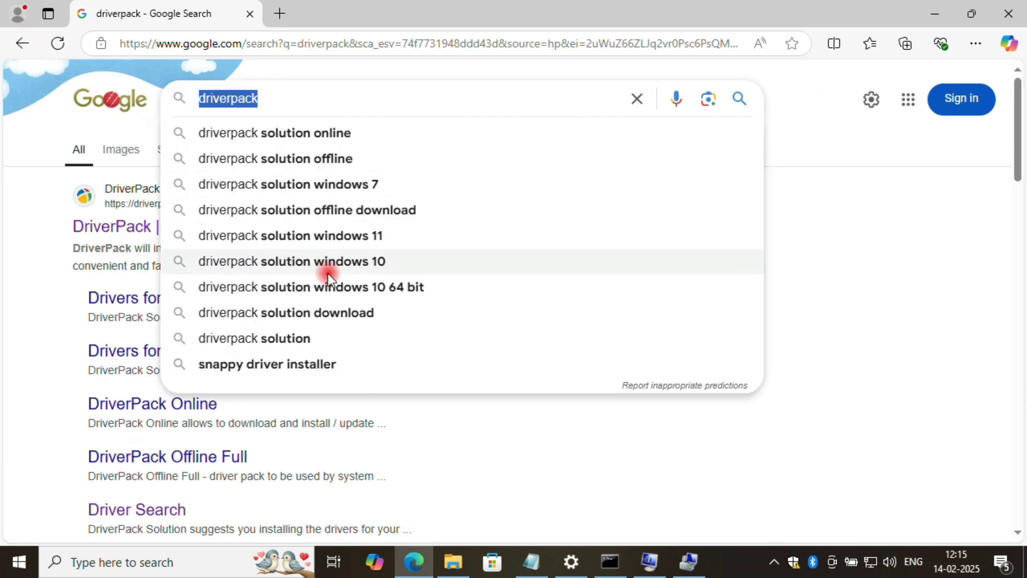
click(98, 247)
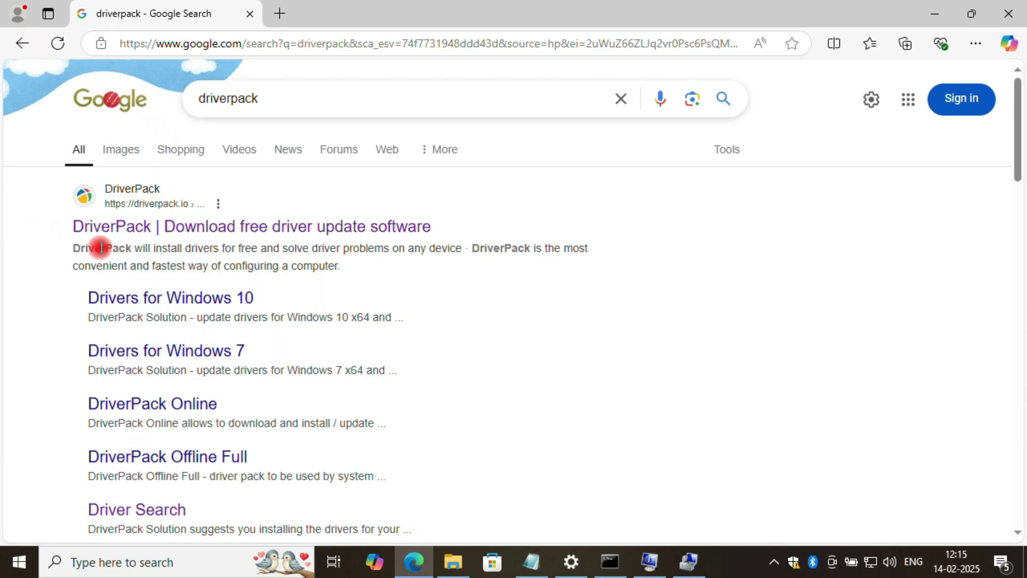
click(142, 230)
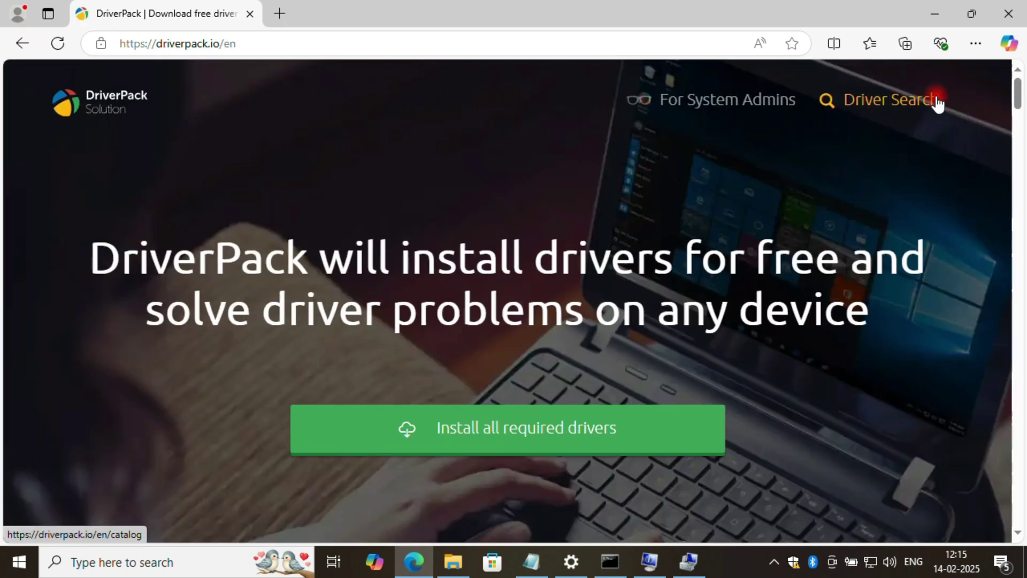
click(887, 100)
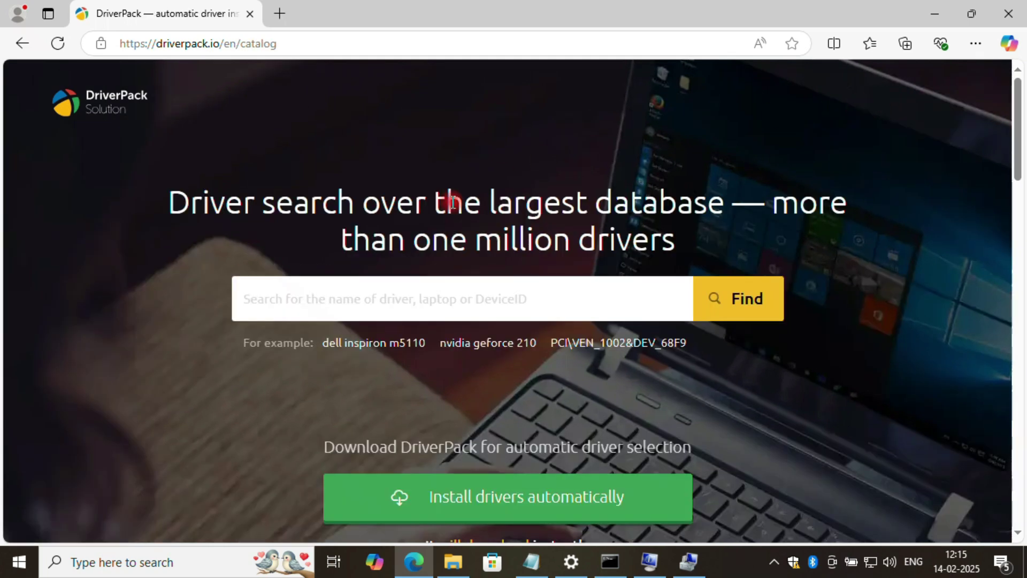
- Search DriverPack for the copied hardware ID PCI\VEN_10EC&DEV_8168&SUBSYS_38BB17AA&REV_10
right_click(319, 300)
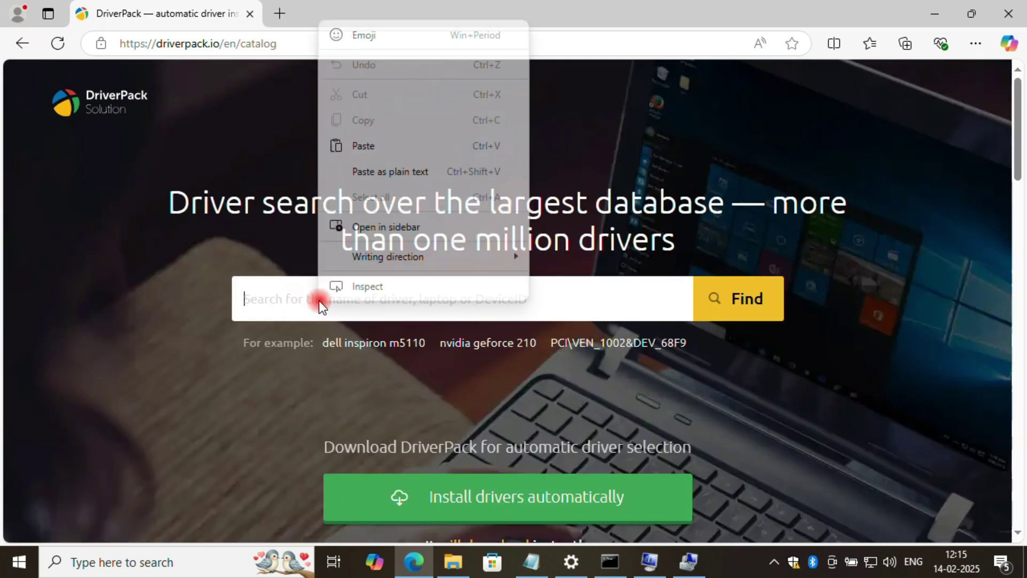
click(391, 154)
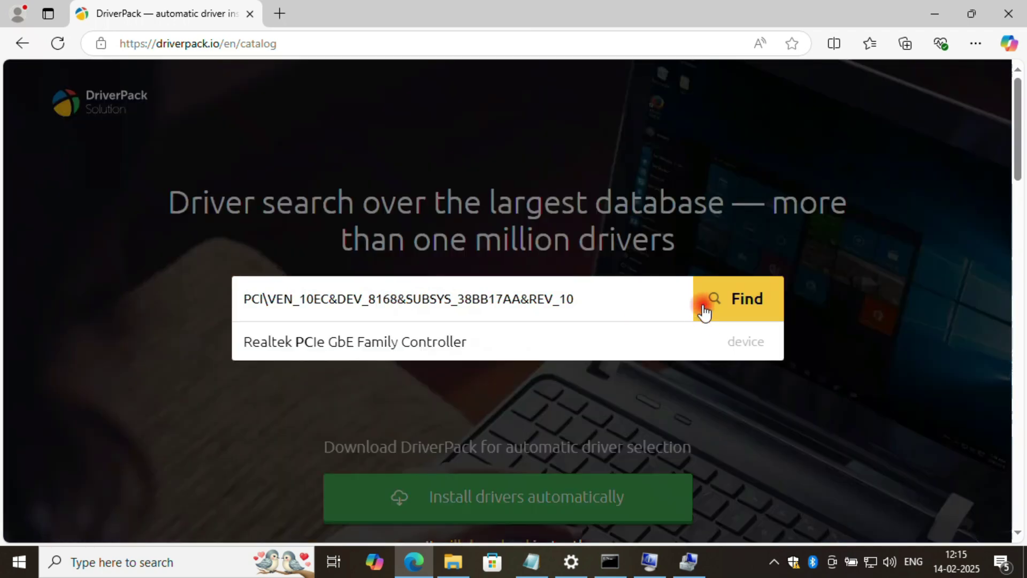
click(755, 302)
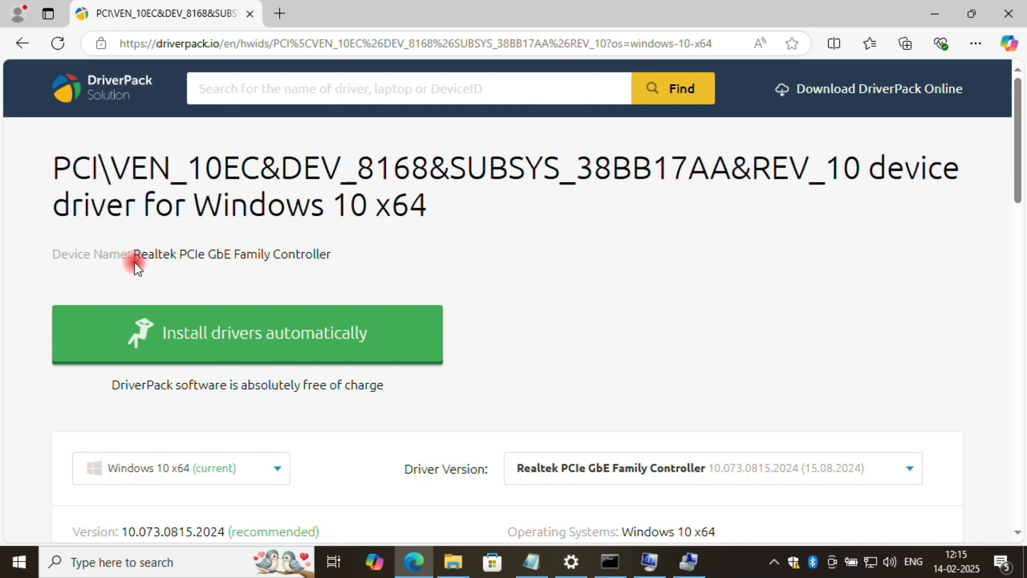
- Examine the driver result's device name, supported Windows versions and download options
drag(133, 258, 313, 272)
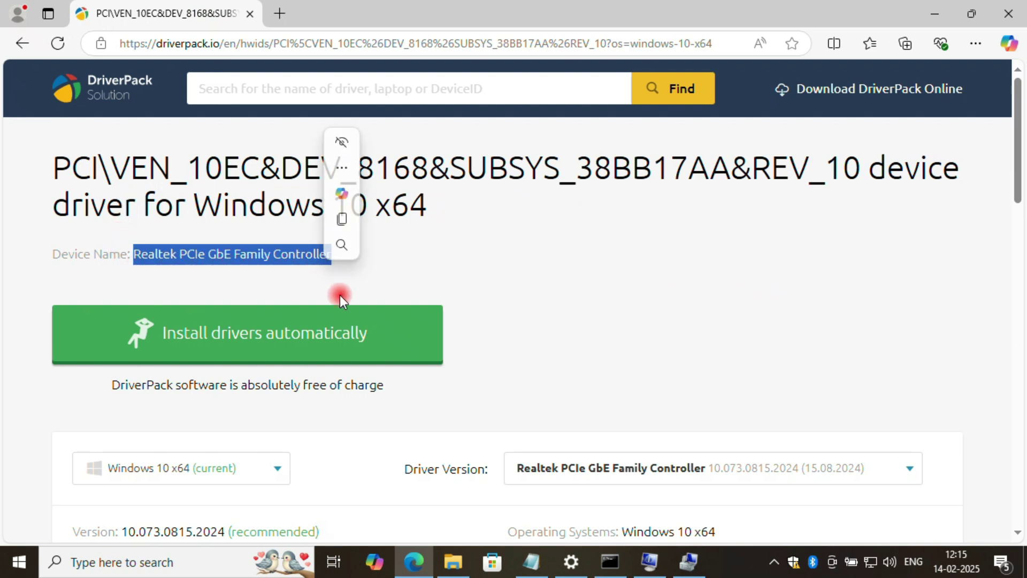
click(535, 262)
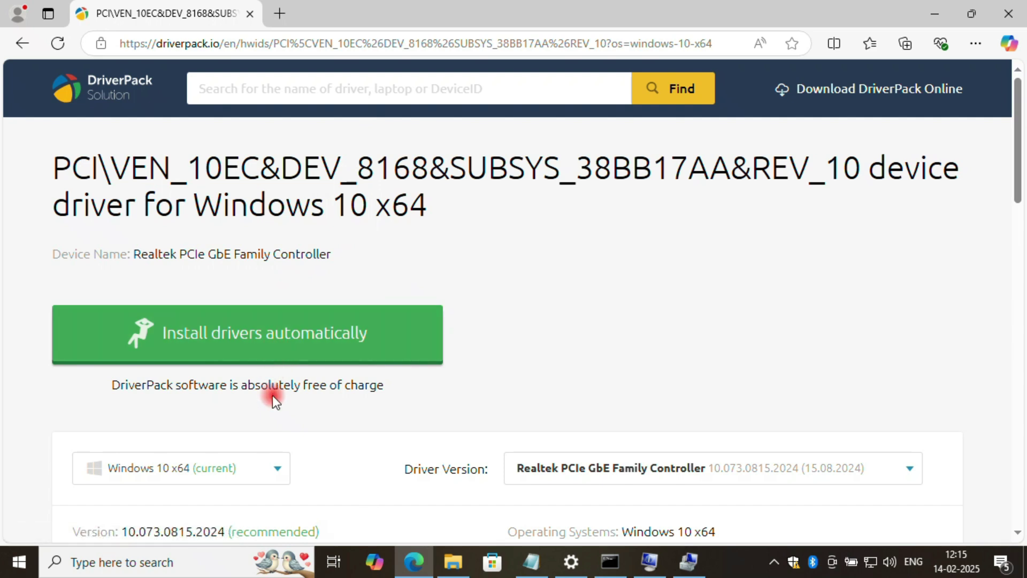
scroll(272, 397, down, 3)
scroll(272, 402, down, 1)
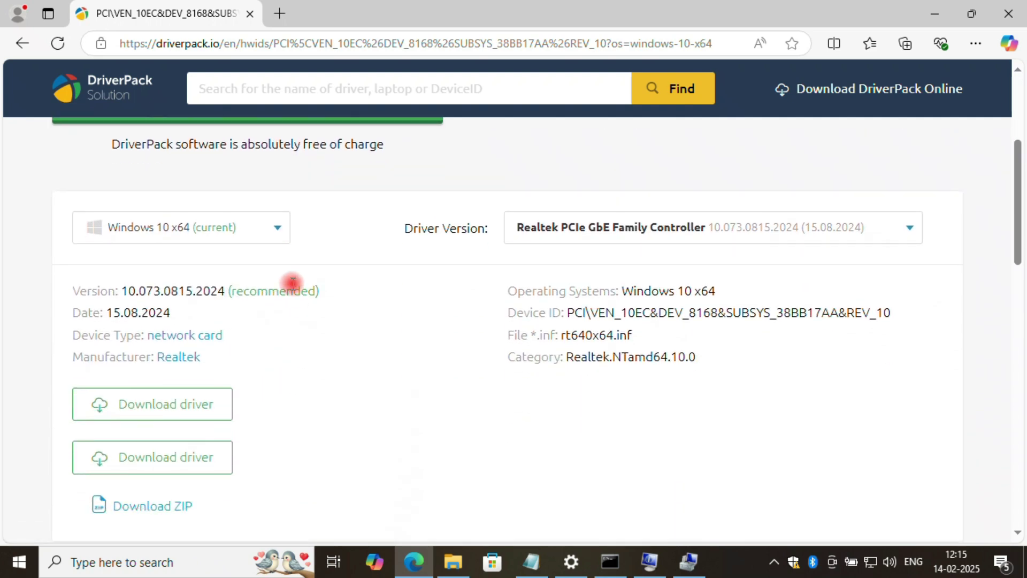
click(200, 228)
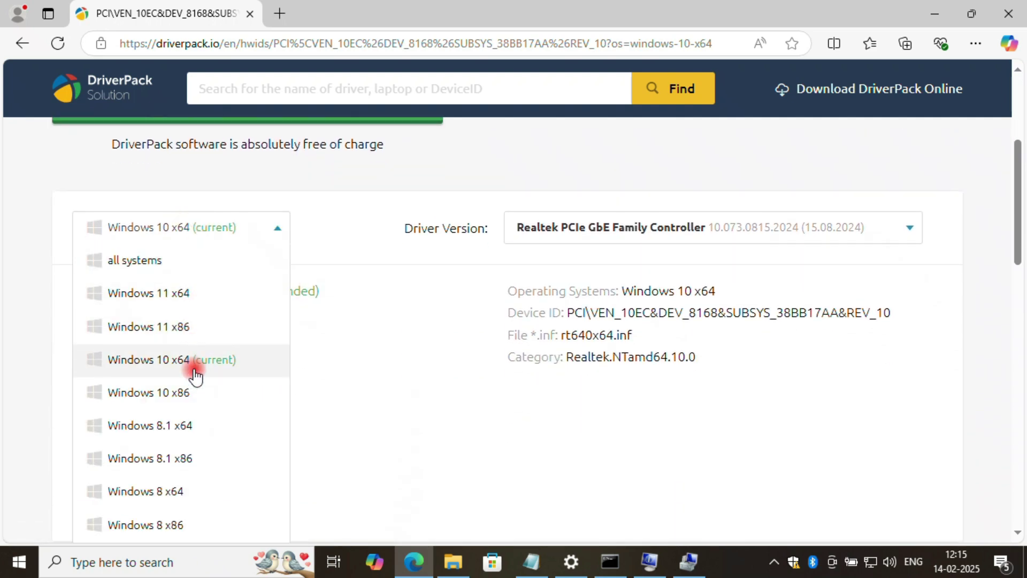
click(372, 207)
scroll(268, 335, down, 1)
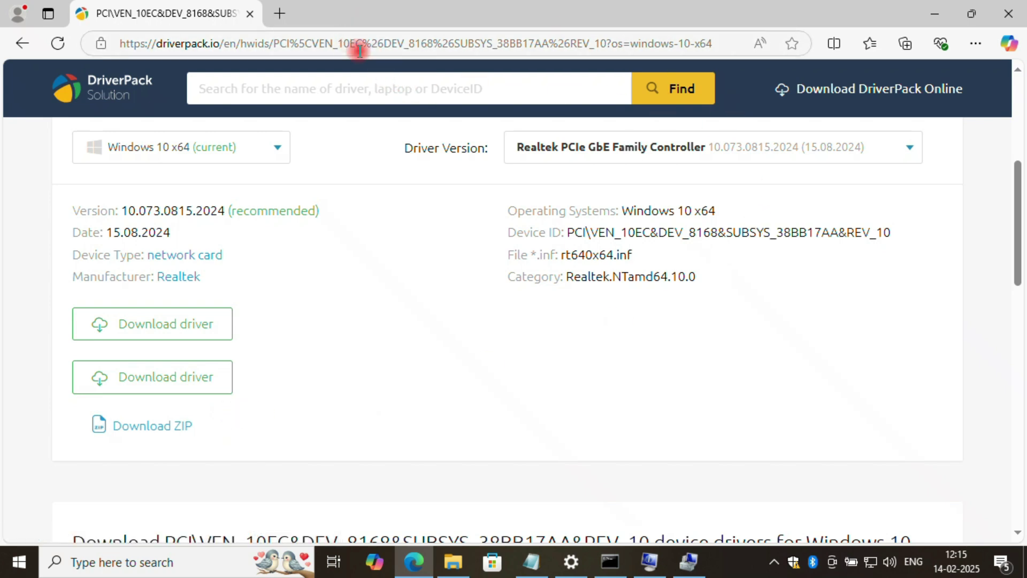
- Minimize the browser, cancel the network controller's properties and close Computer Management
click(935, 8)
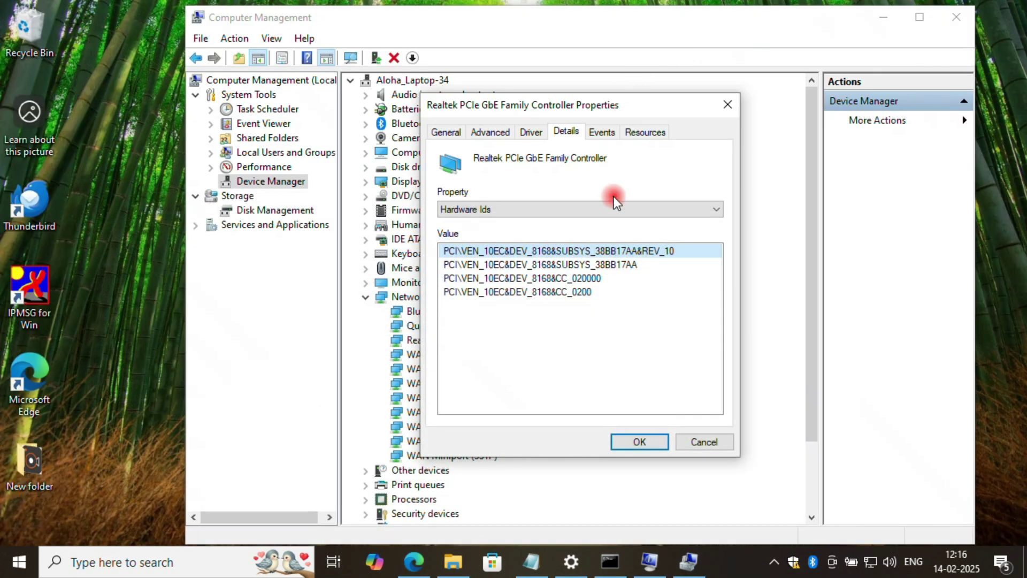
click(715, 441)
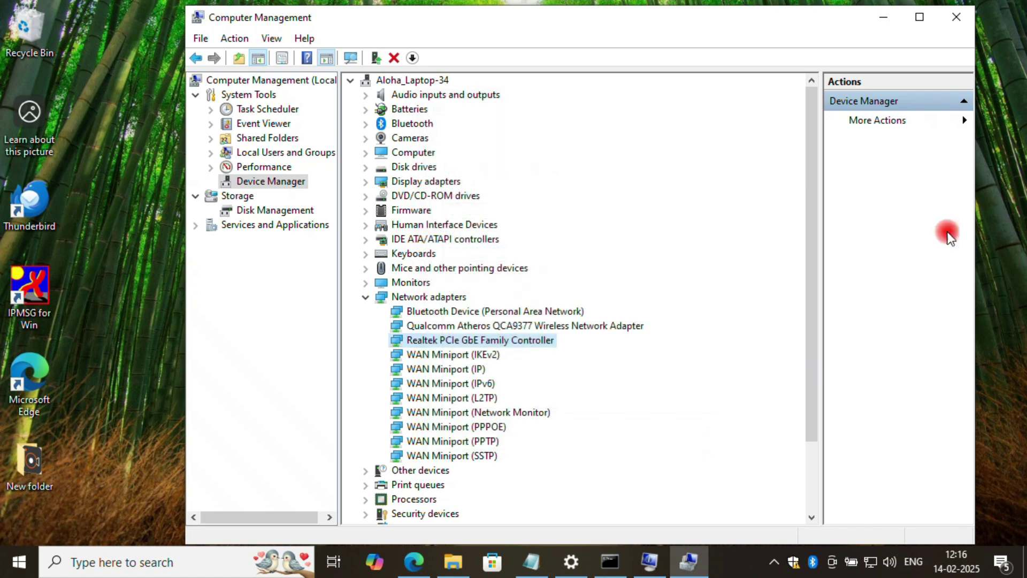
click(957, 17)
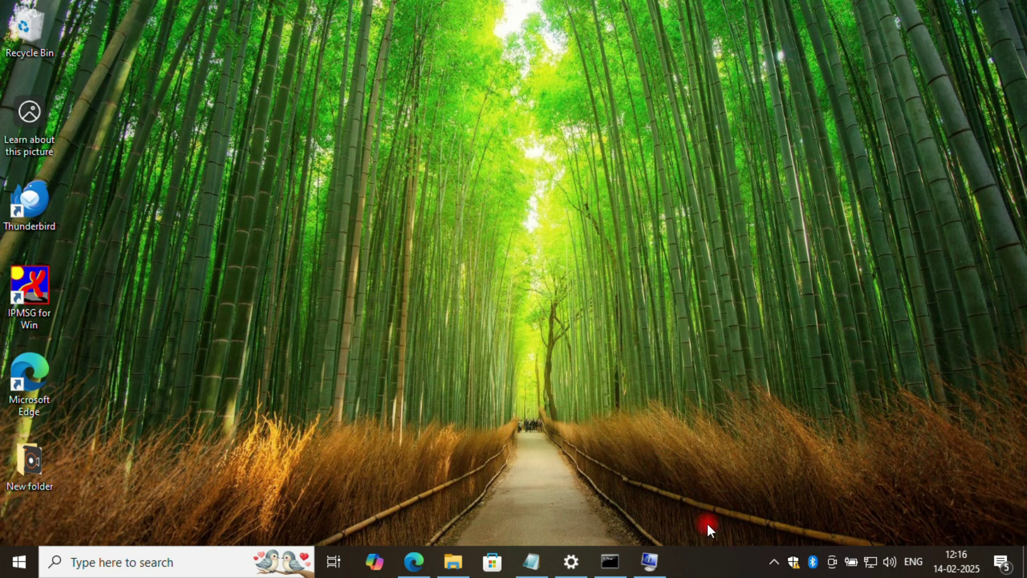
- Open Task Manager and run msinfo32 as a new task with administrative privileges
right_click(700, 560)
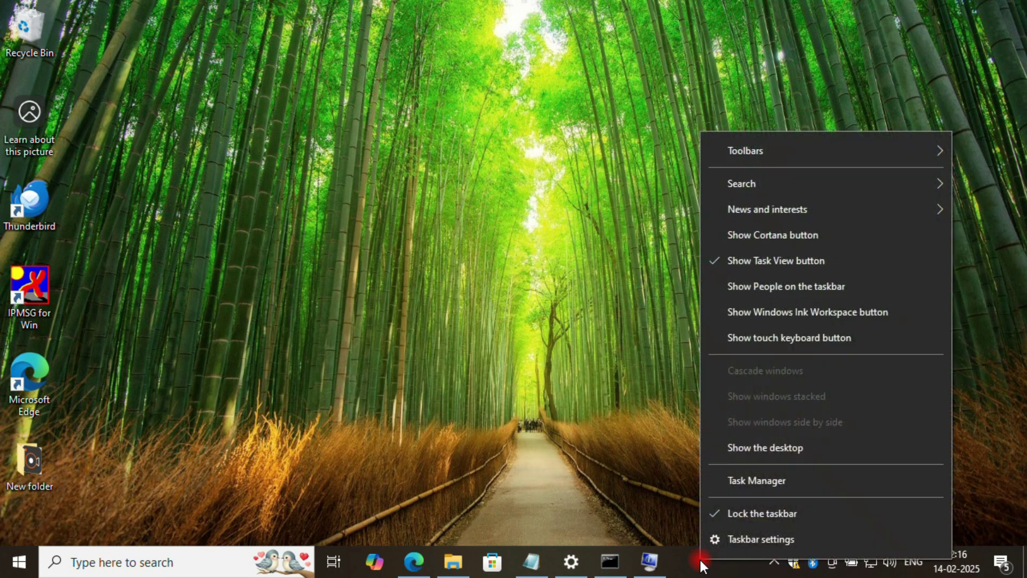
click(746, 481)
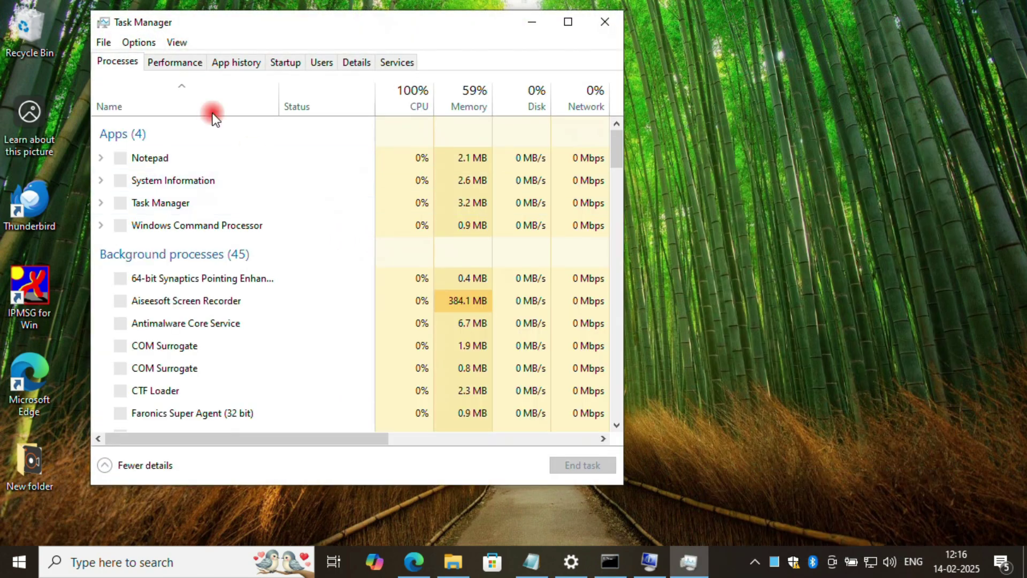
click(103, 43)
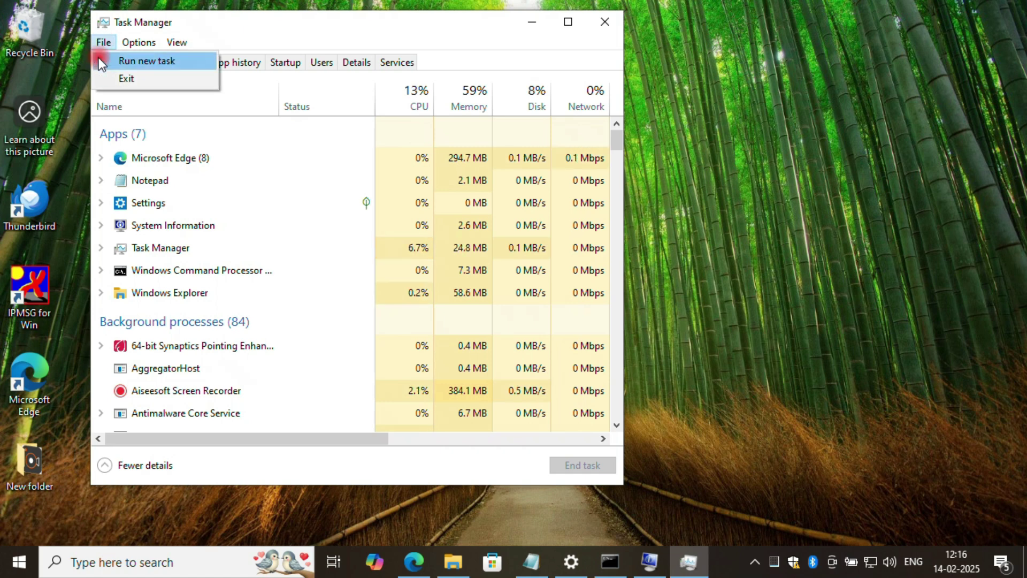
click(168, 62)
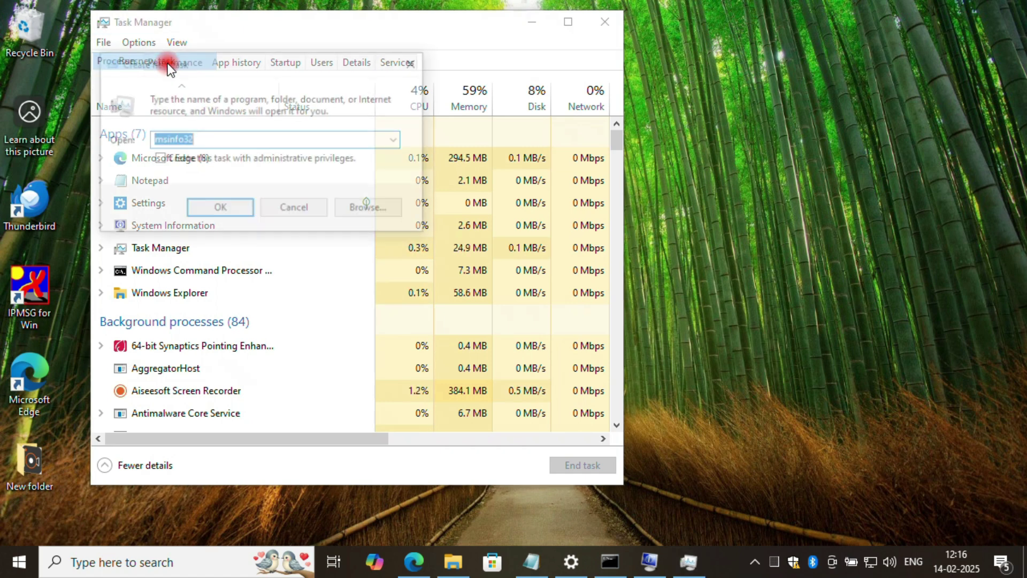
click(194, 138)
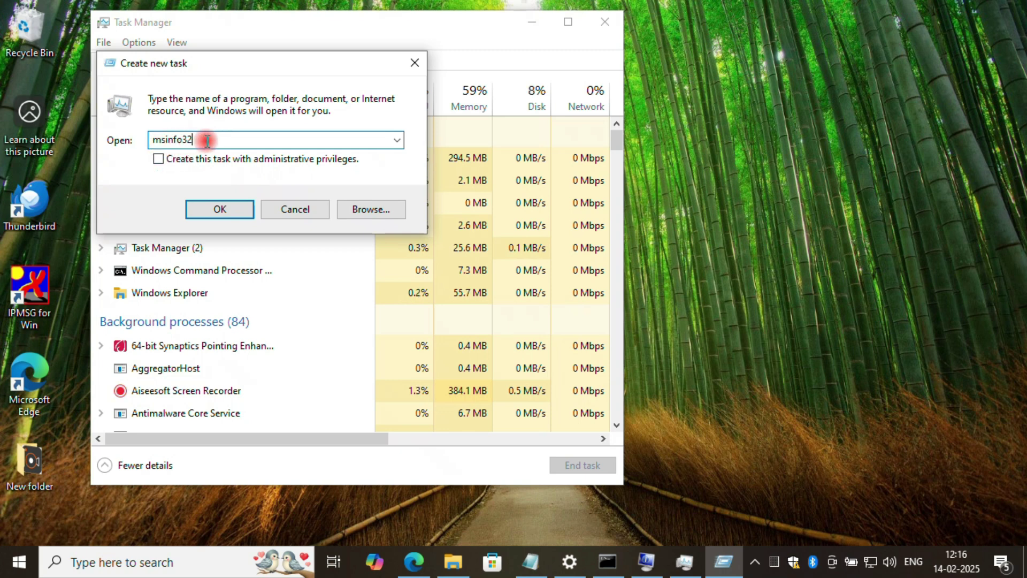
click(158, 159)
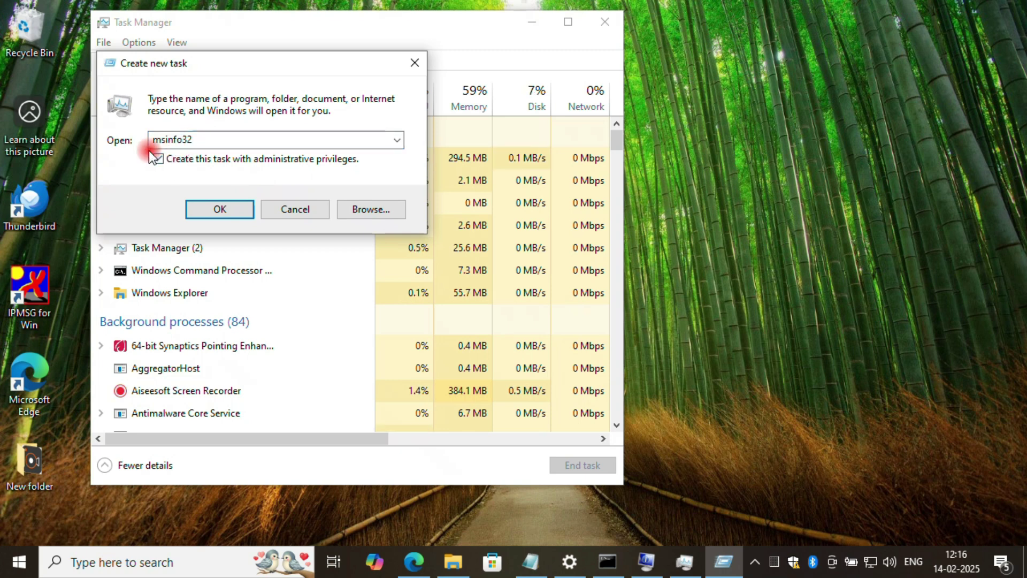
click(222, 218)
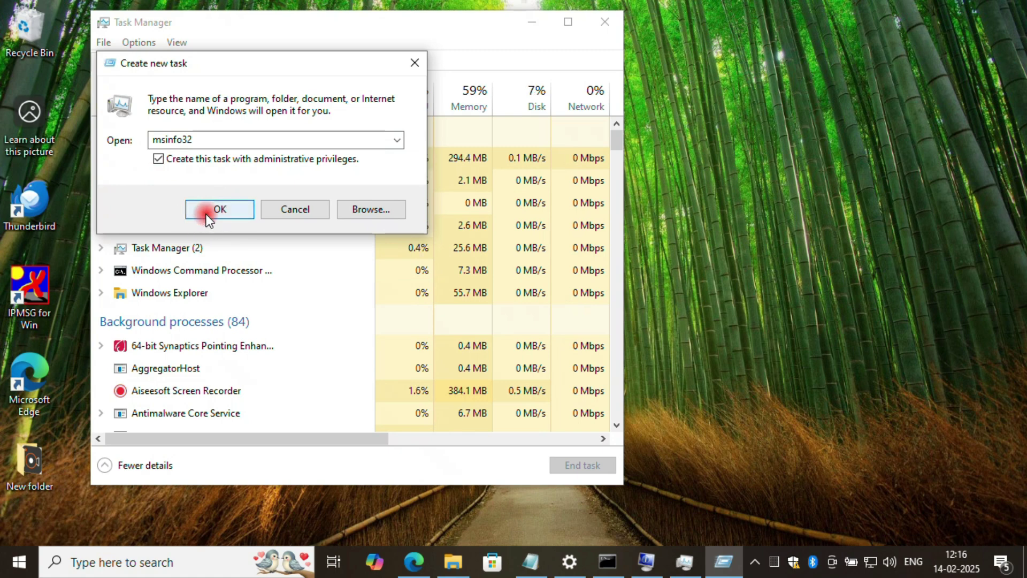
click(207, 214)
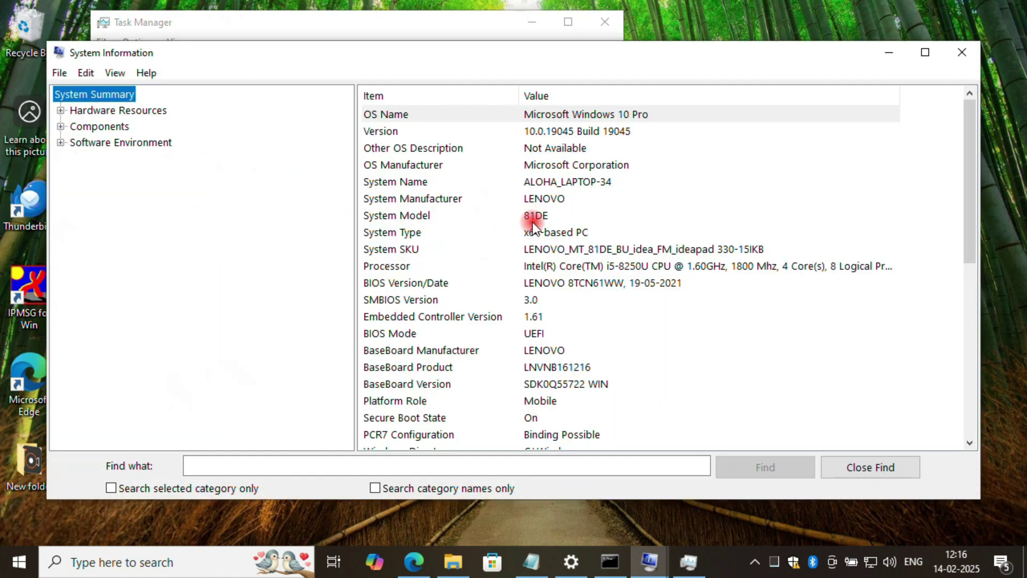
- Check the System Manufacturer and System SKU entries in the system summary, and close System Information
click(530, 197)
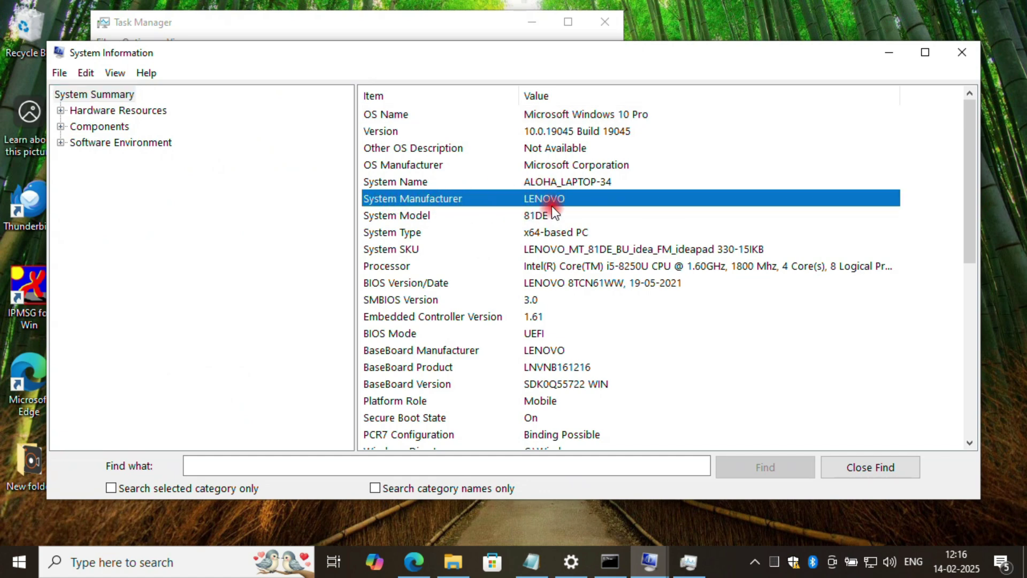
scroll(551, 206, down, 2)
scroll(548, 207, up, 1)
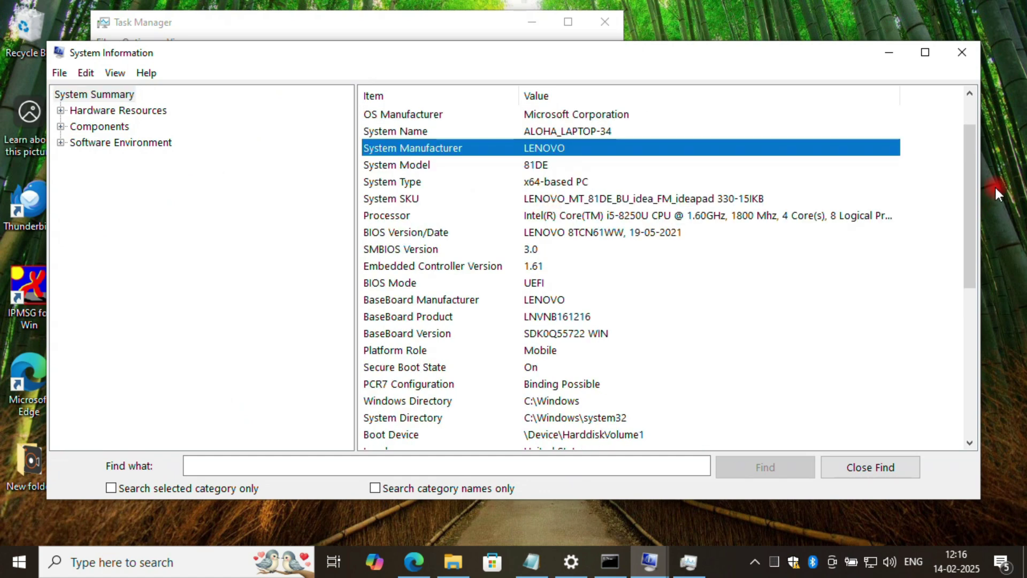
drag(965, 200, 967, 217)
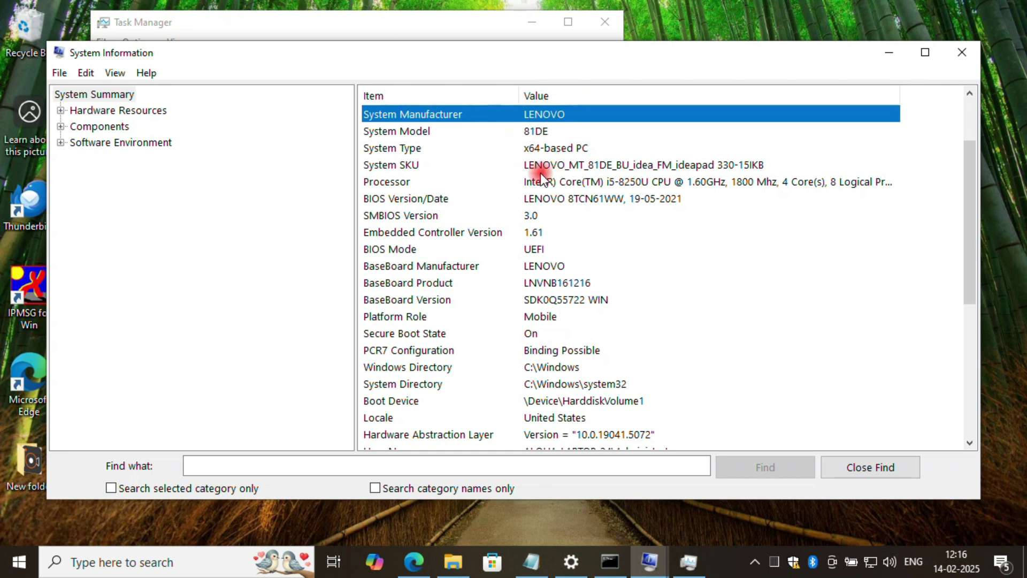
click(575, 168)
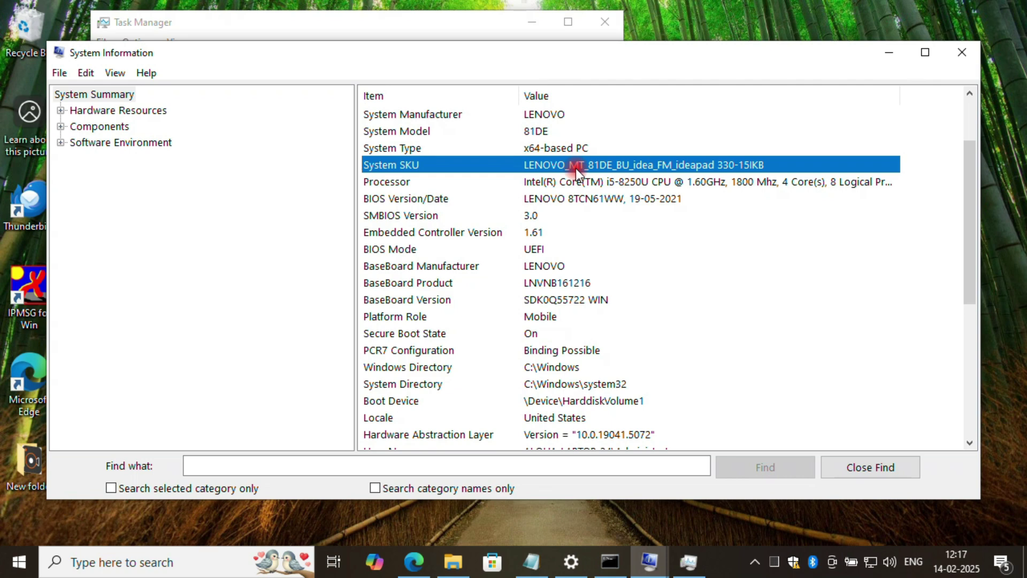
click(962, 53)
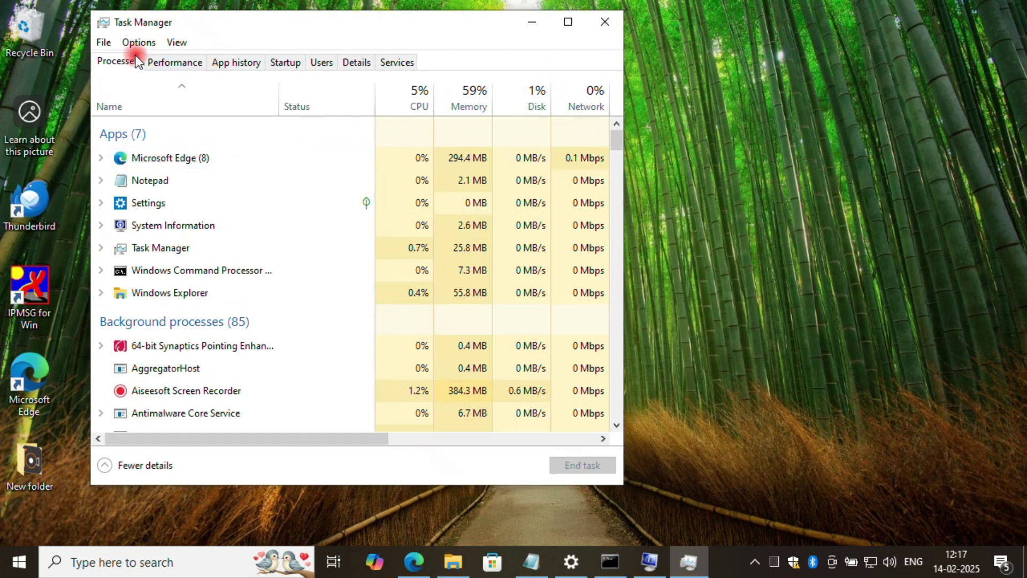
- Run cmd as a new task with administrative privileges from Task Manager and shift its window aside
click(103, 45)
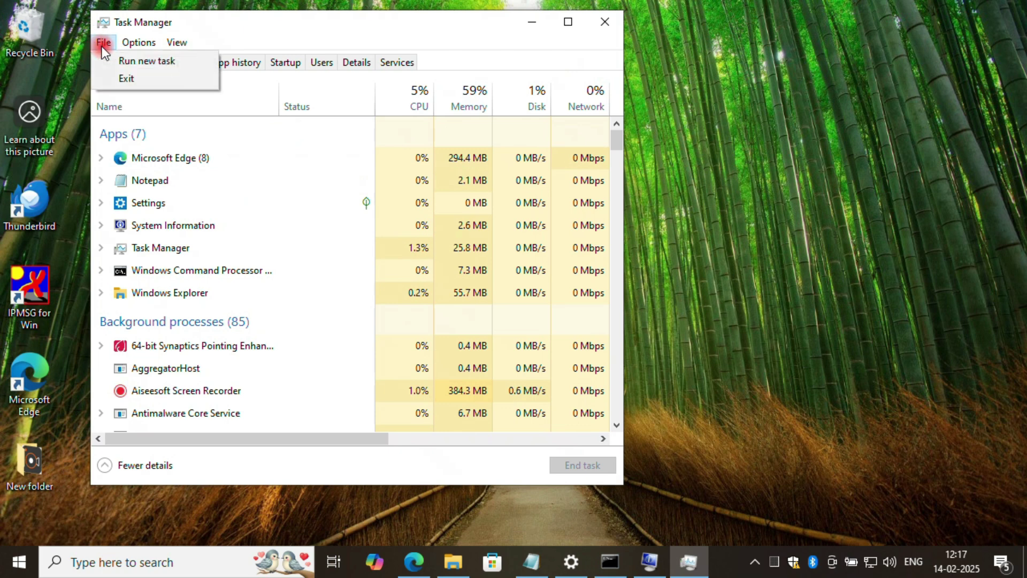
click(162, 64)
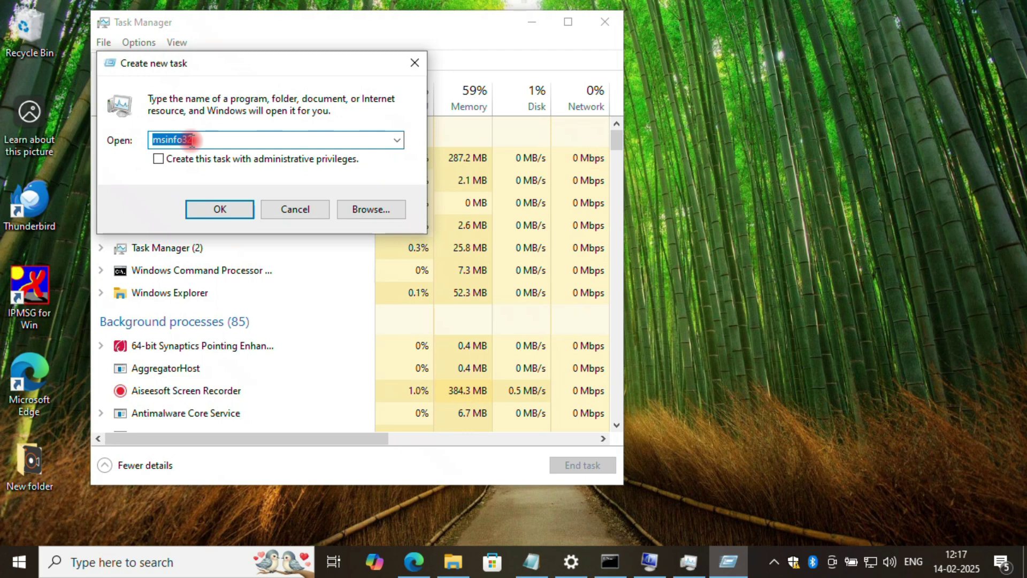
text(cmd)
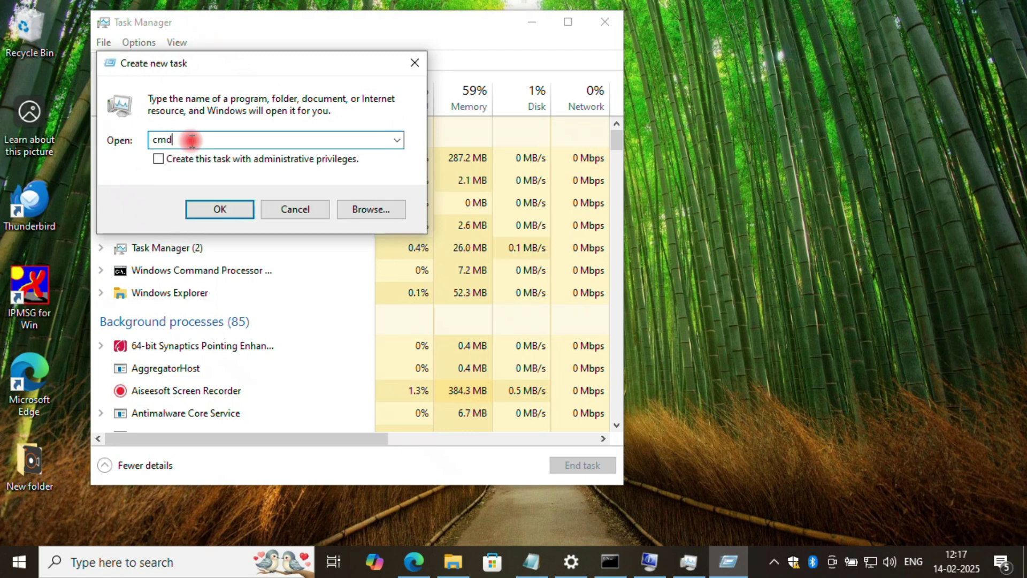
click(159, 160)
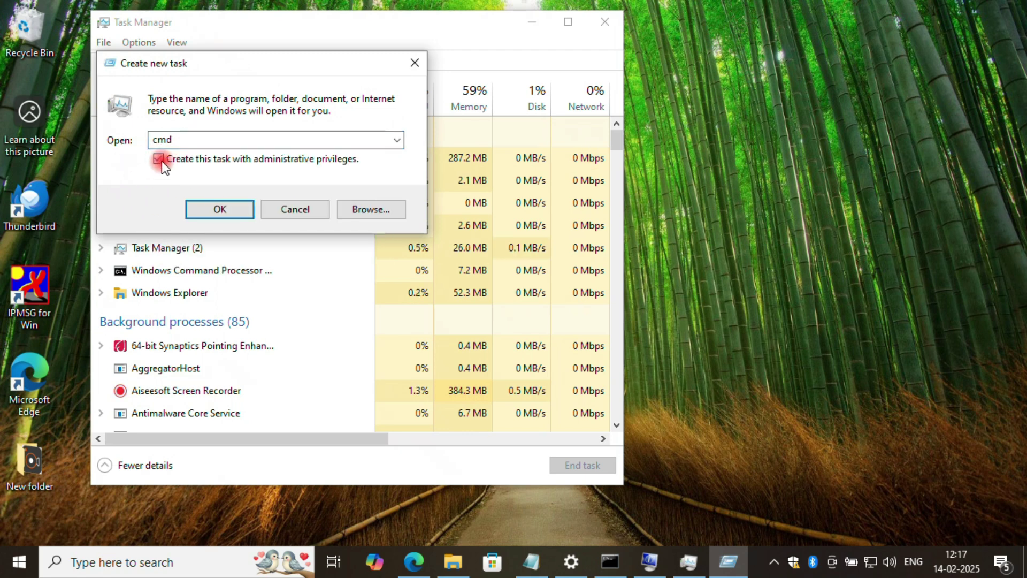
click(219, 209)
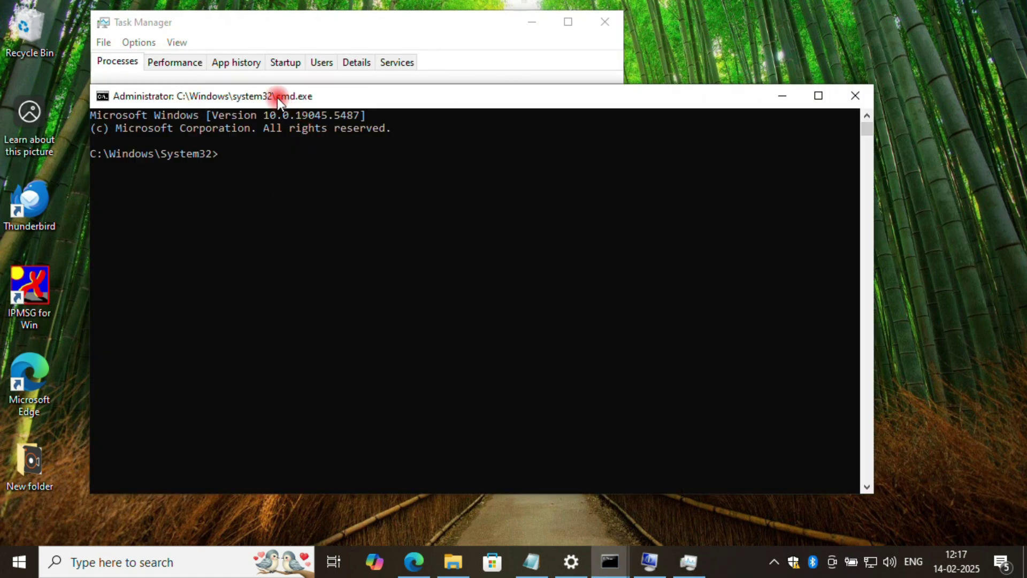
drag(276, 97, 381, 97)
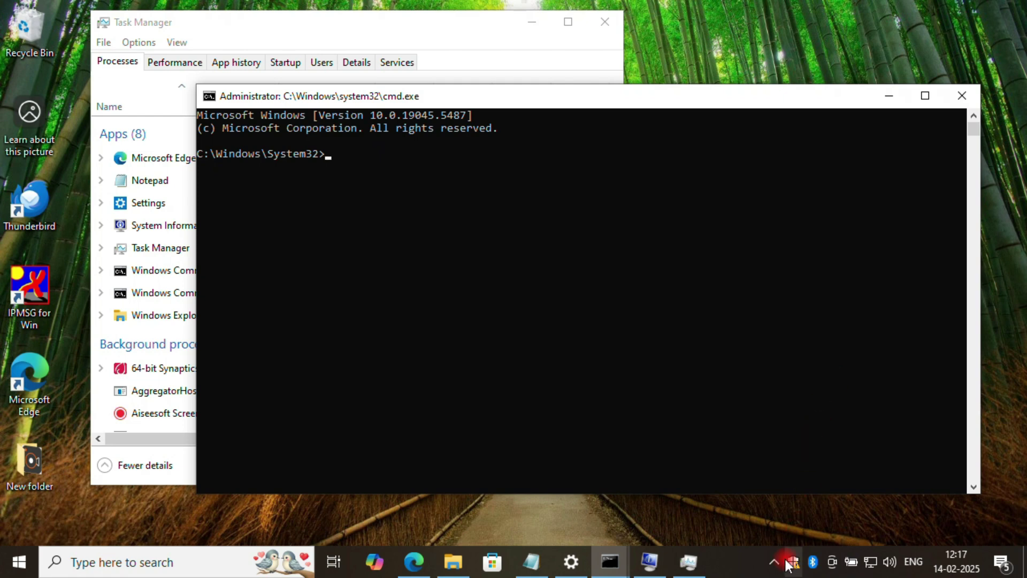
- Switch to Notepad, copy the command wmic bios get serialnumber, and minimize Notepad to return to the command prompt
click(531, 561)
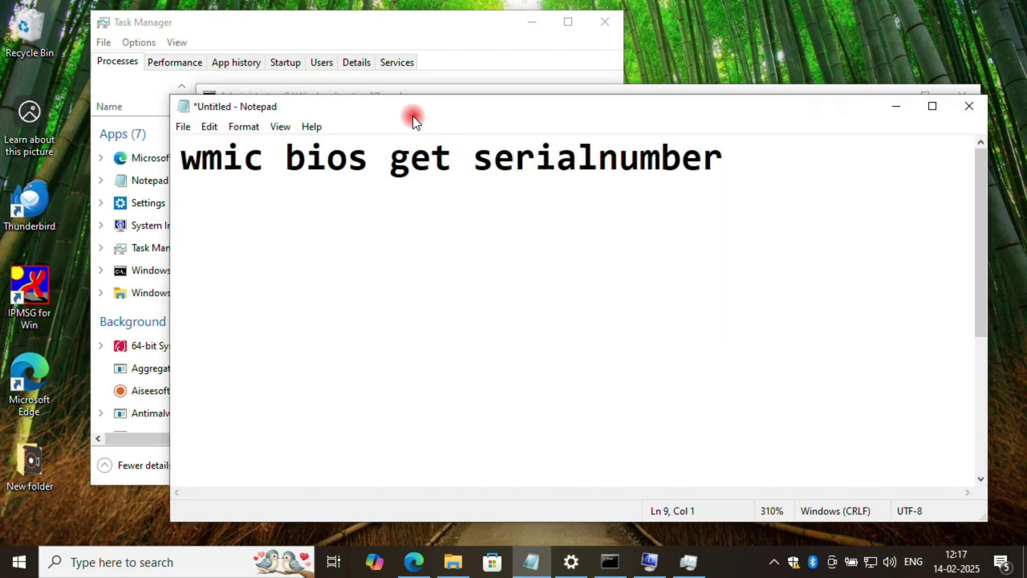
drag(413, 114, 506, 239)
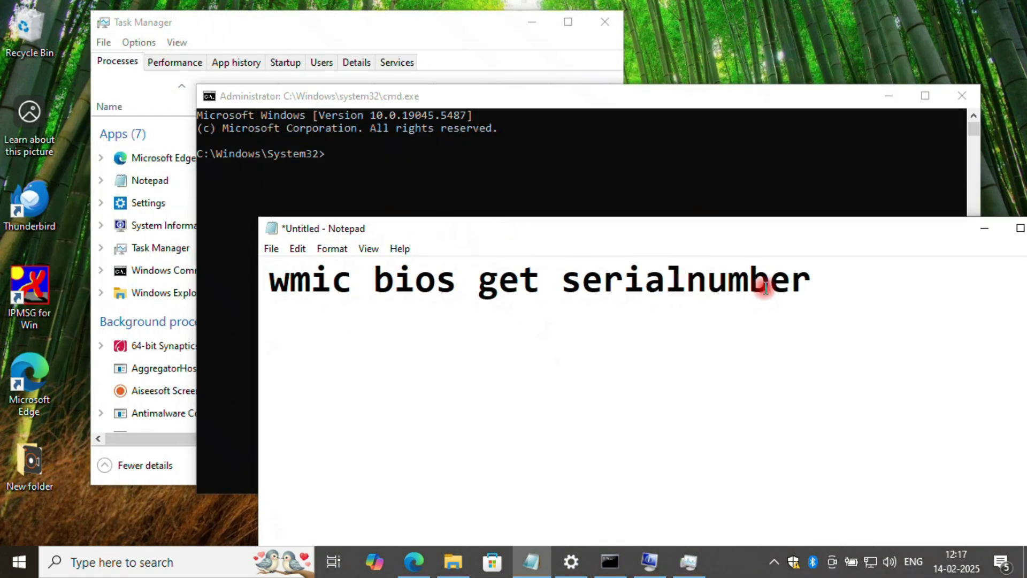
drag(814, 280, 268, 282)
right_click(335, 284)
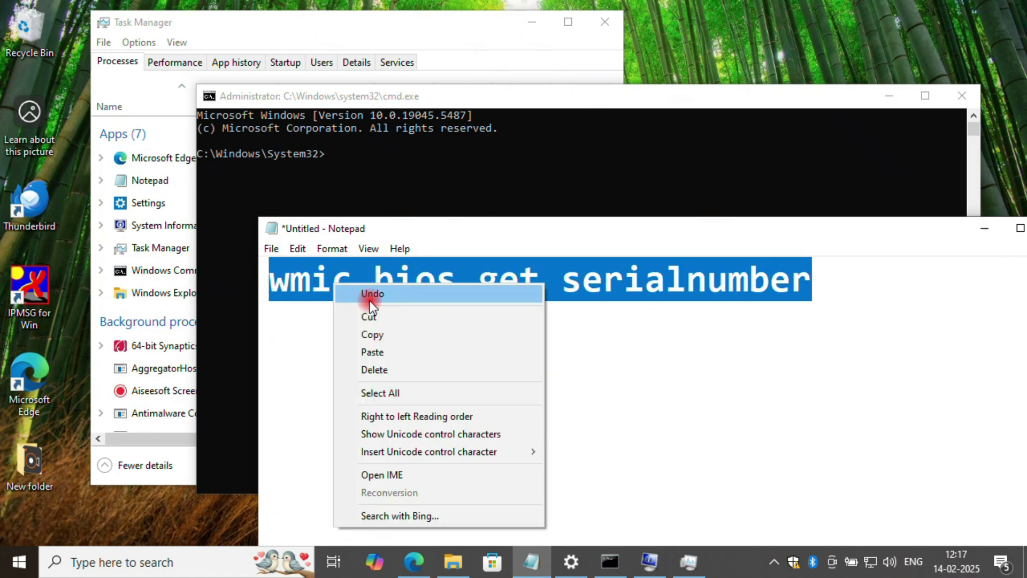
click(377, 333)
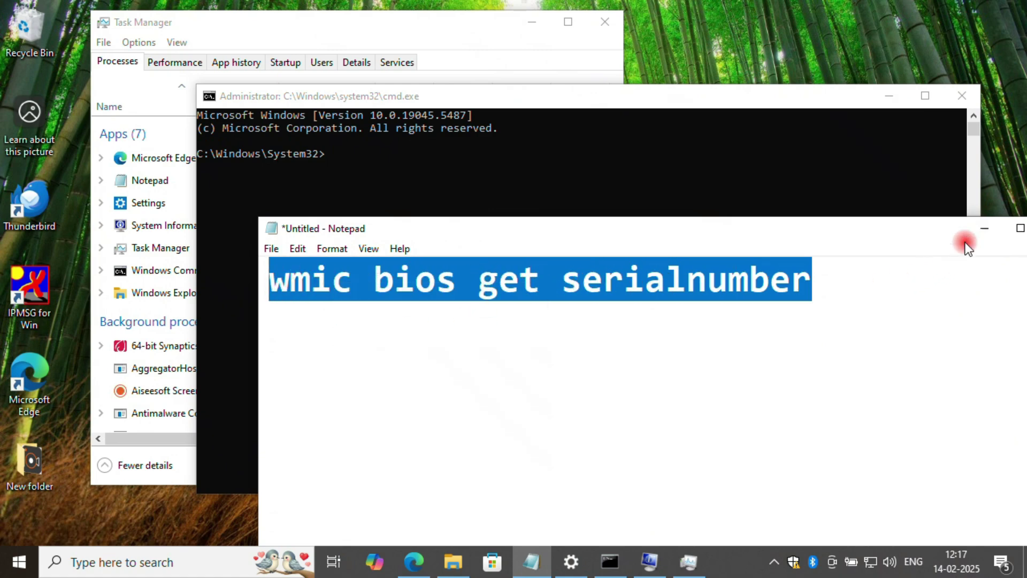
click(984, 229)
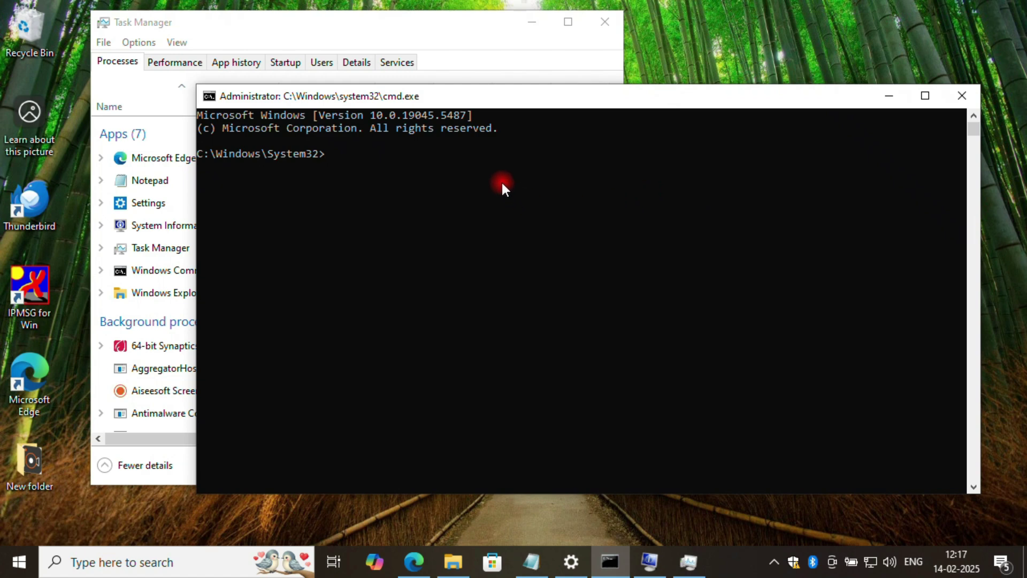
- Run the copied command wmic bios get serialnumber in the command prompt and copy the returned serial number
right_click(494, 180)
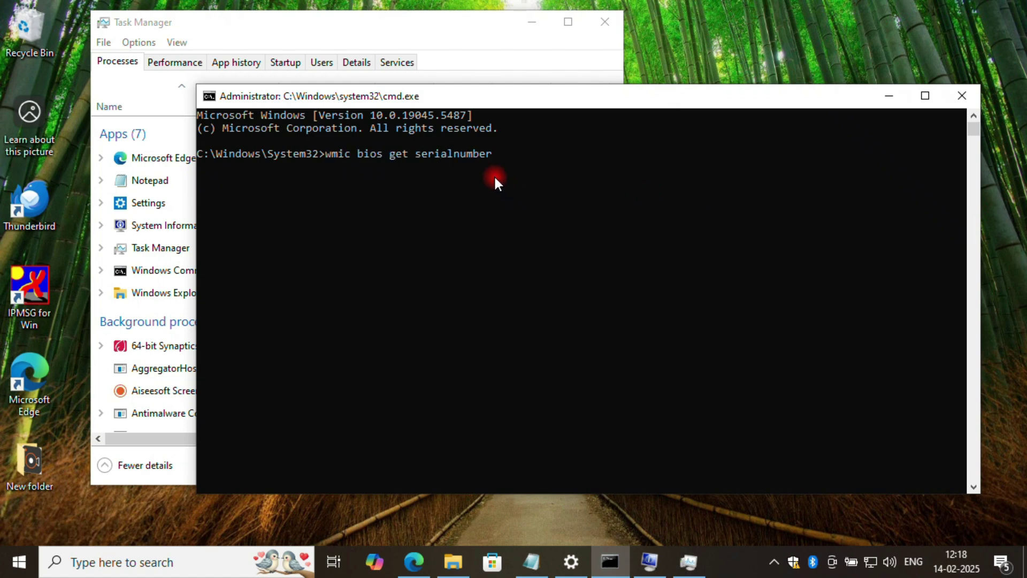
key(Return)
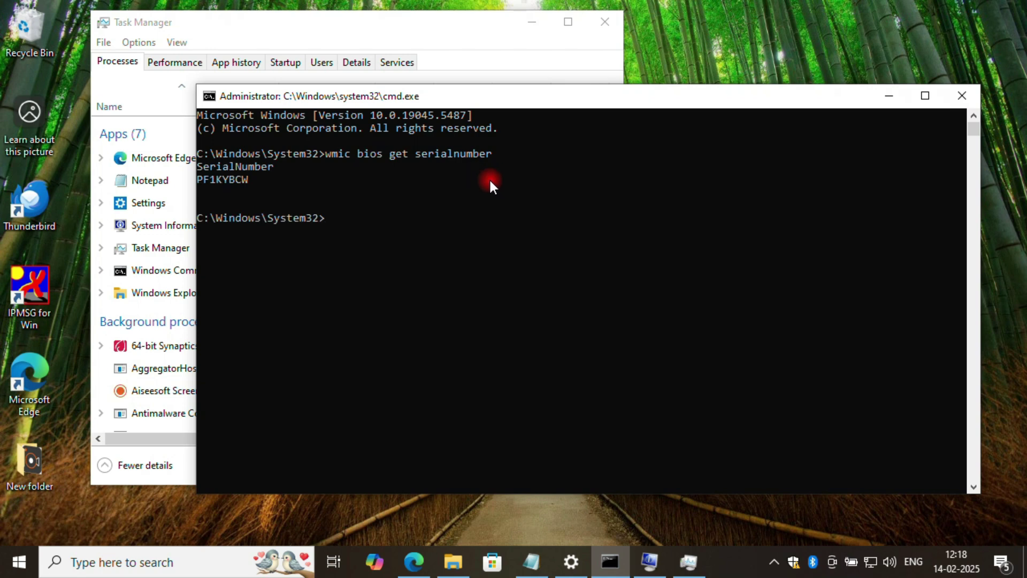
drag(211, 165, 271, 168)
drag(197, 180, 243, 175)
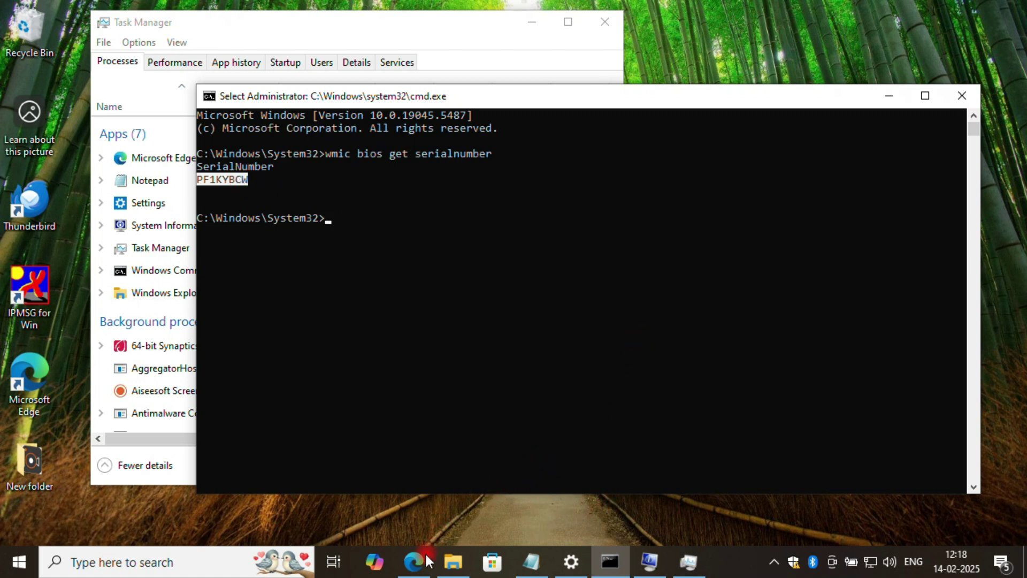
- Switch to Edge, search Google for "lenovo drivers download" and open Lenovo's Drivers & Software result
click(414, 484)
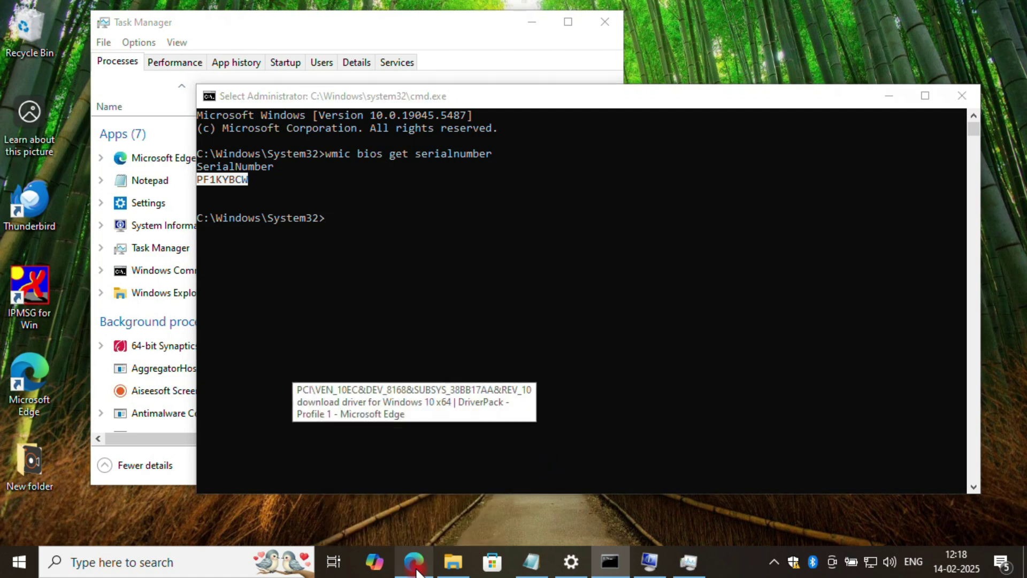
click(415, 43)
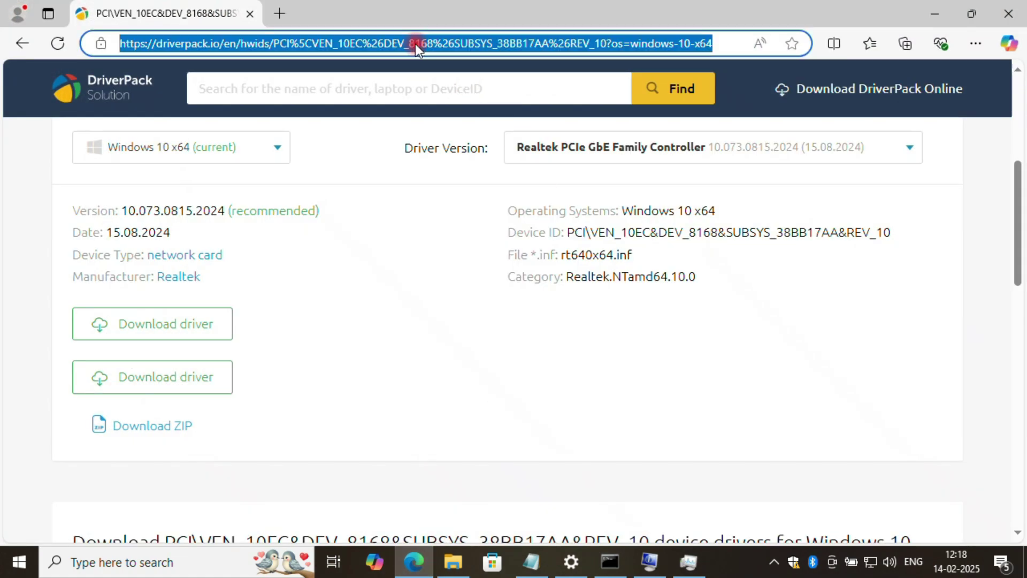
text(g)
key(Return)
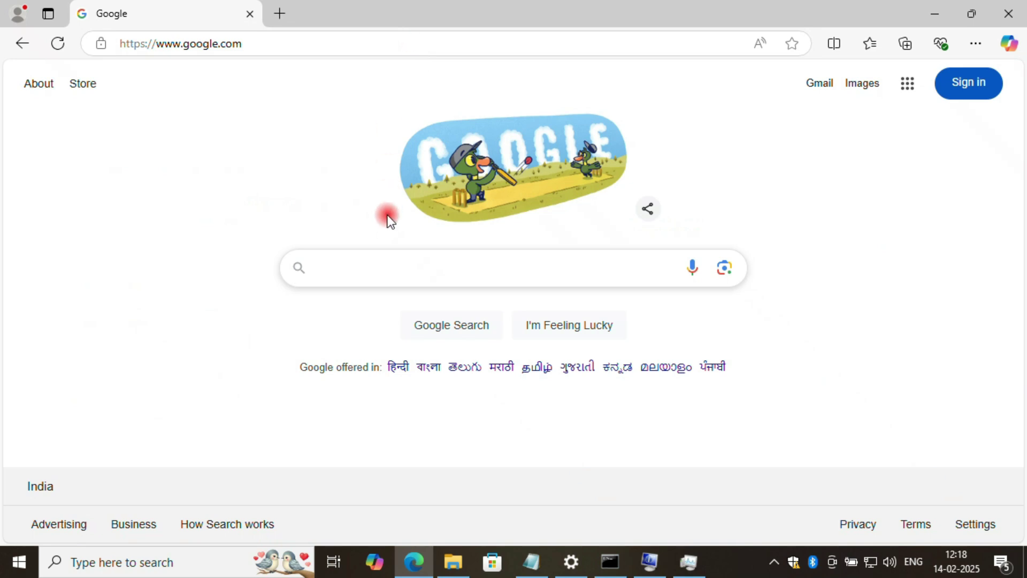
text(le)
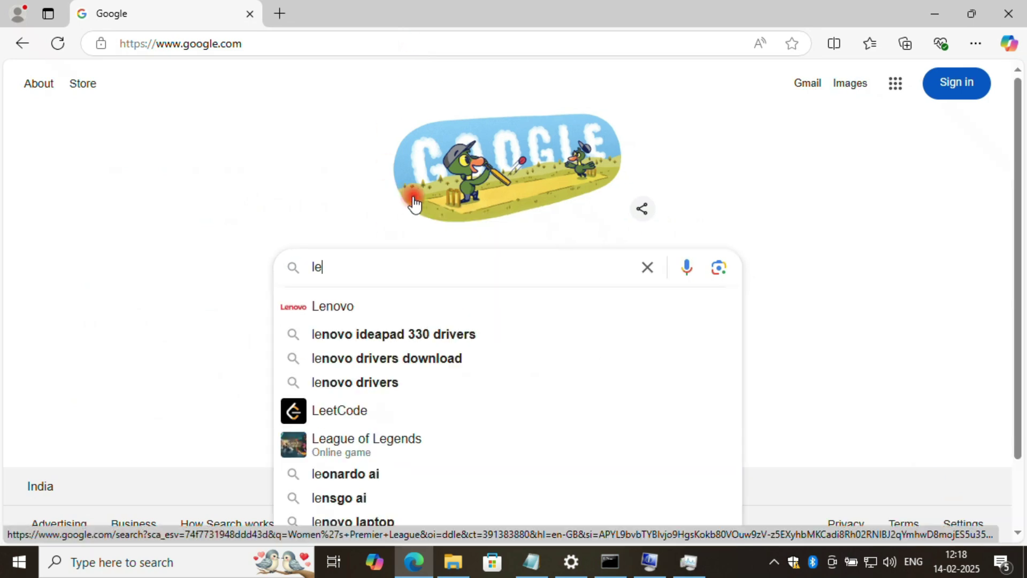
key(BackSpace)
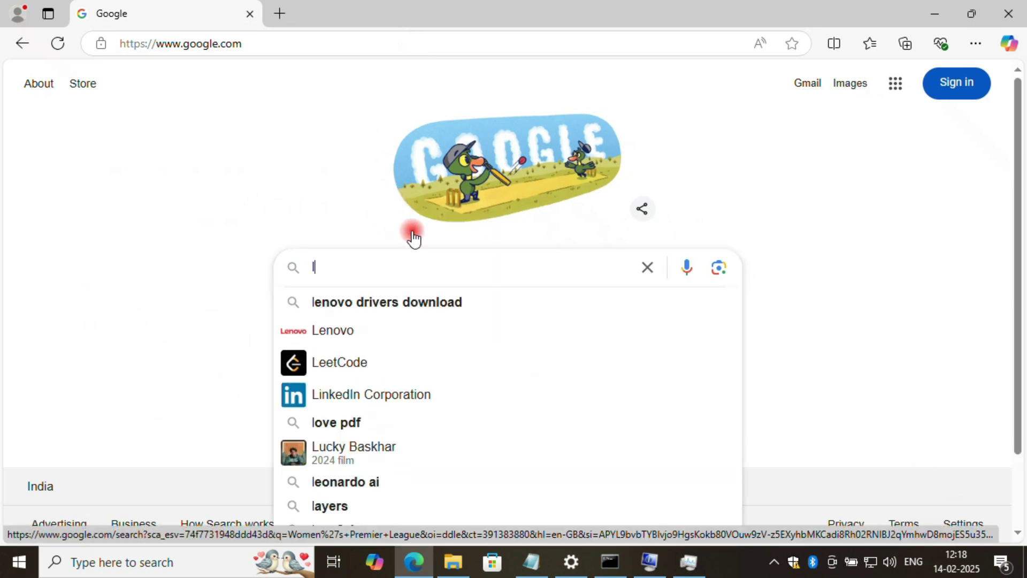
click(428, 300)
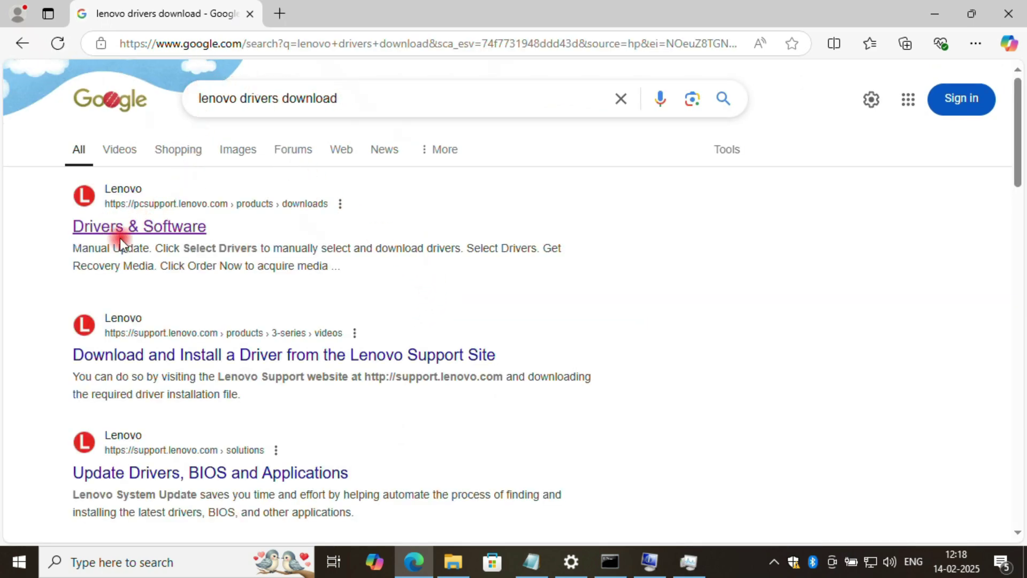
click(171, 226)
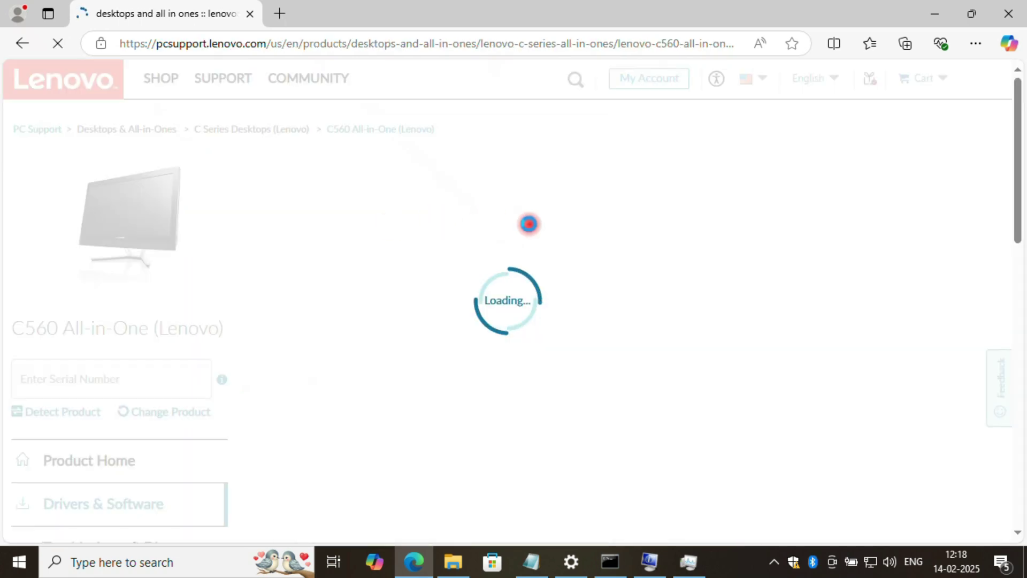
- Paste the serial number into Notepad, copy it from there, and minimize Notepad and the command prompt to return to Edge
click(609, 568)
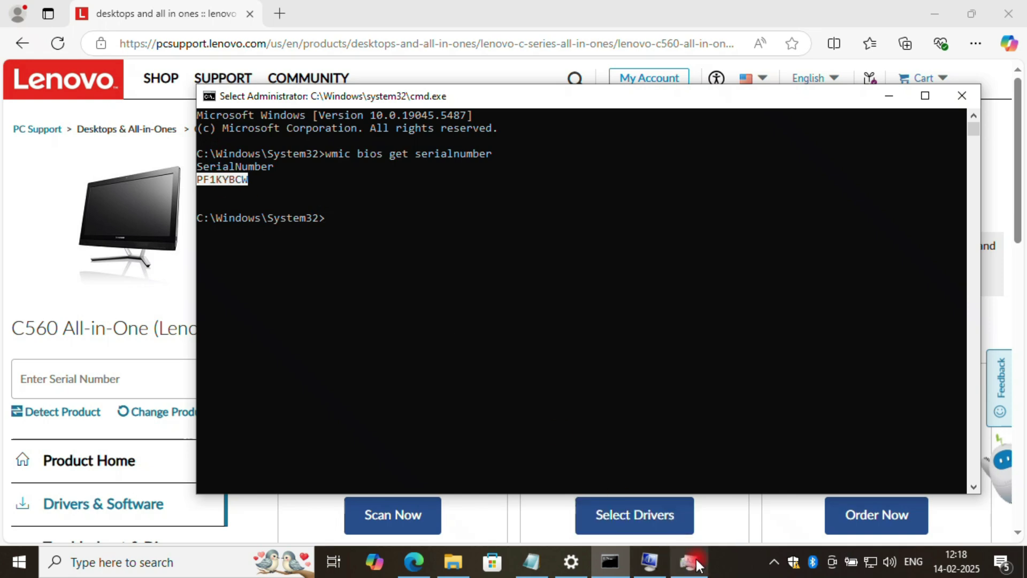
click(534, 562)
key(ctrl+v)
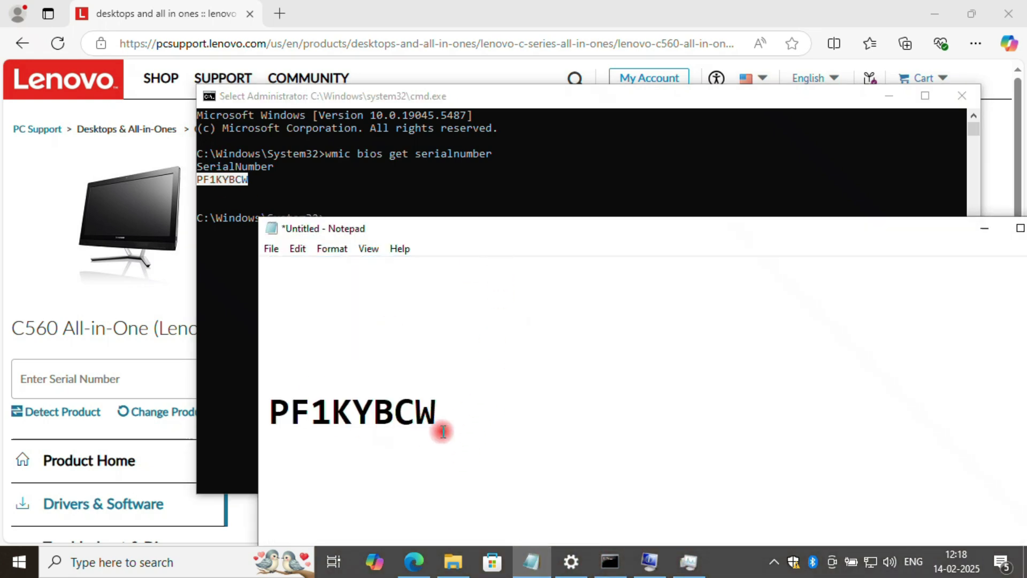
drag(437, 412, 265, 409)
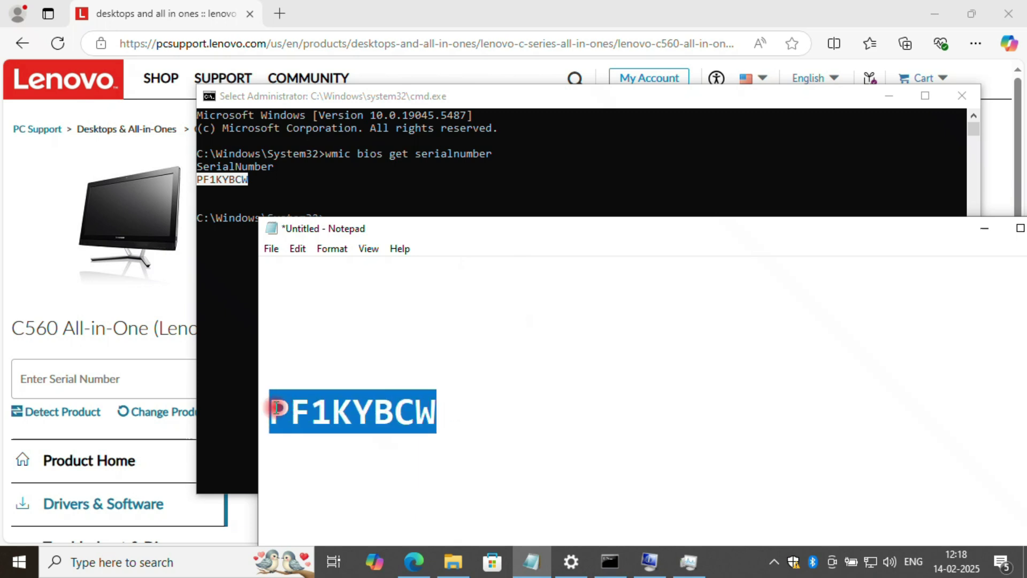
right_click(309, 411)
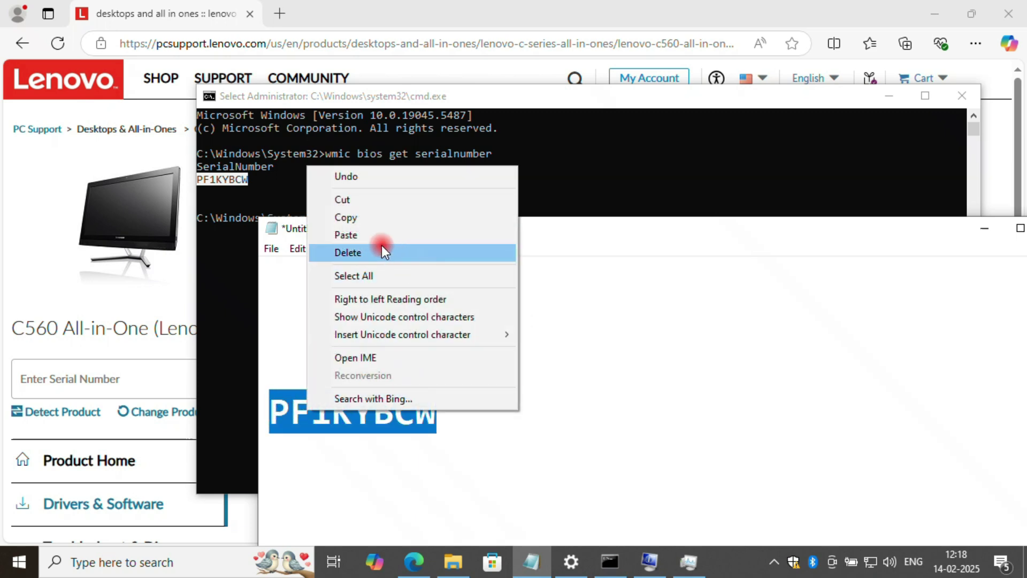
click(364, 213)
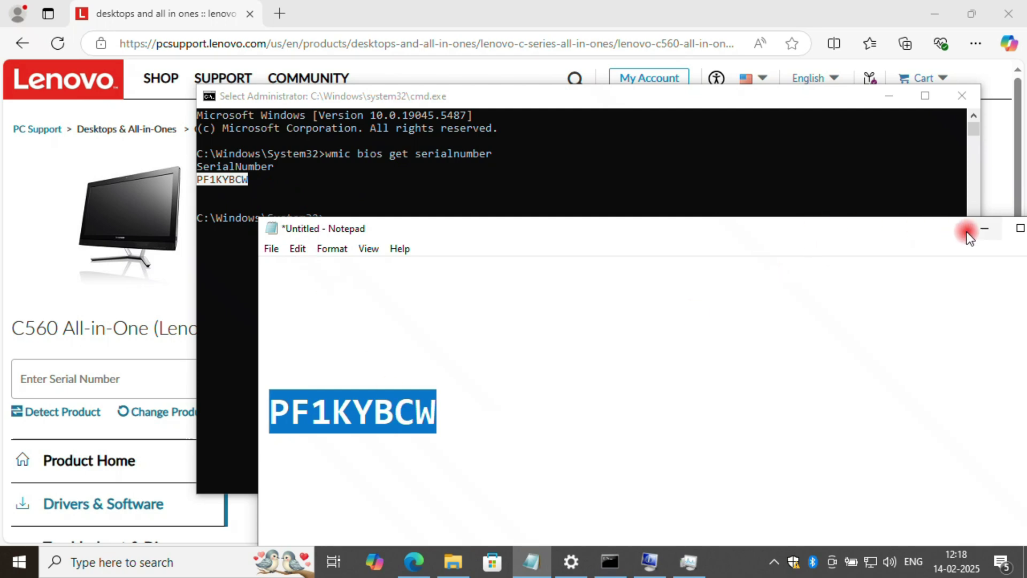
click(985, 228)
click(902, 99)
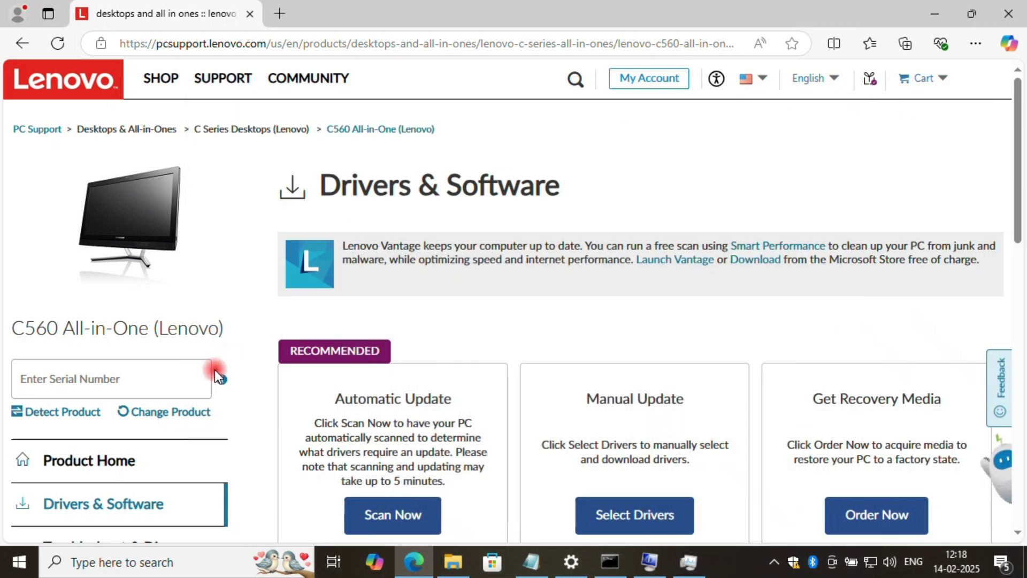
- Paste the laptop's serial number into Lenovo's Serial Number field and submit it to load the matching product
right_click(120, 377)
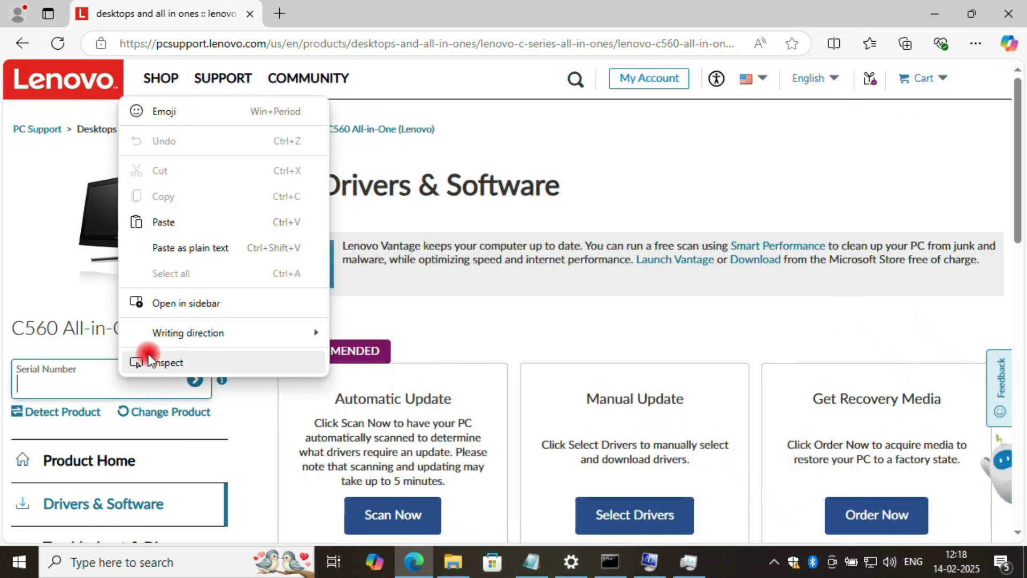
click(207, 220)
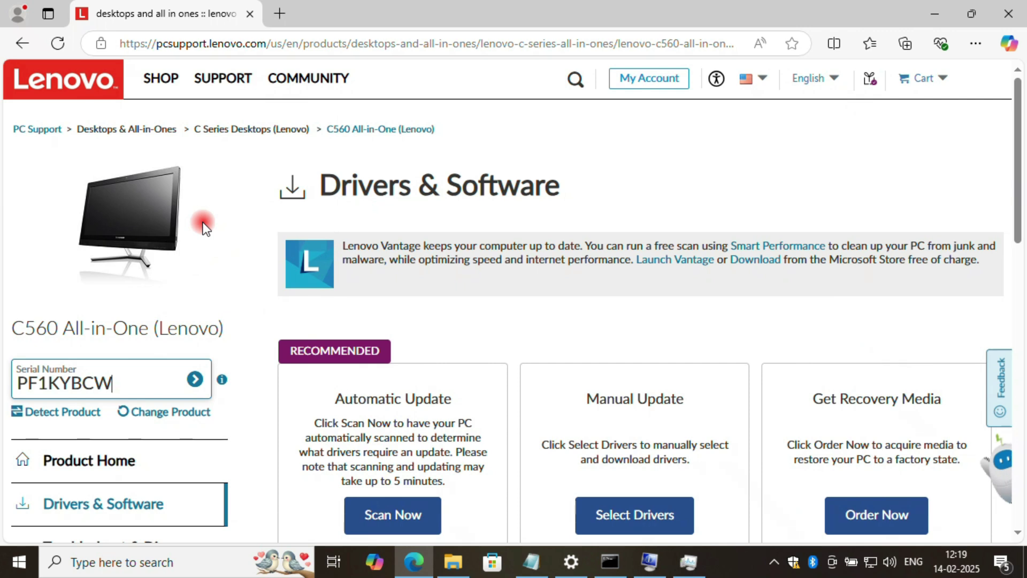
click(142, 381)
click(193, 379)
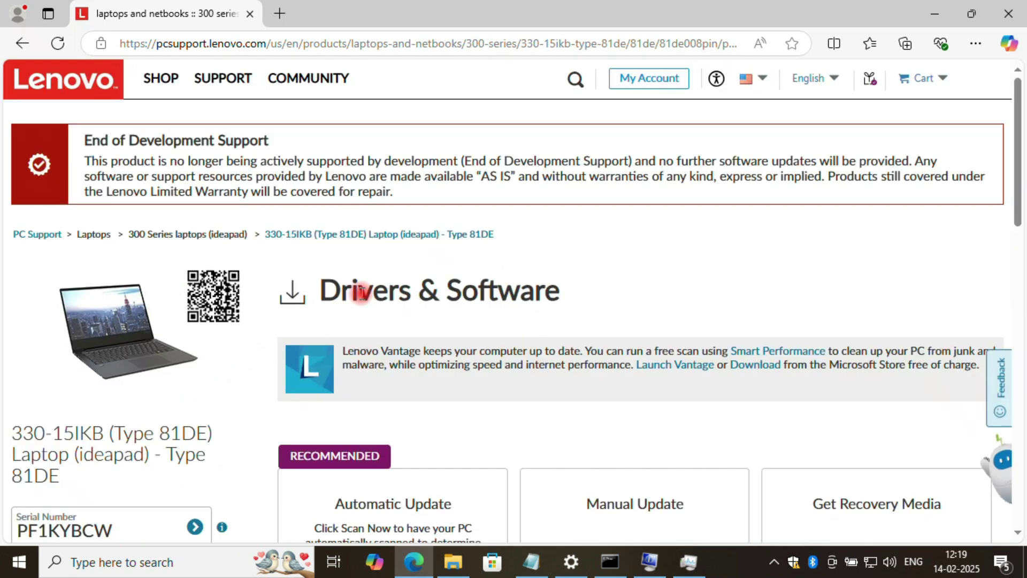
- Compare the Automatic Update and Manual Update options, and open the manual driver selection for the laptop
scroll(630, 301, down, 5)
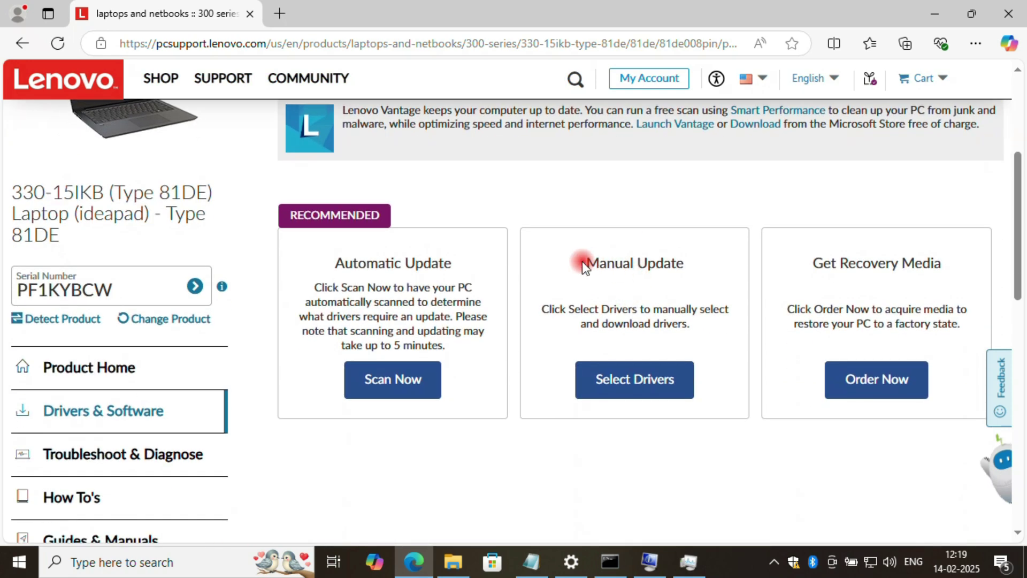
drag(583, 262, 686, 262)
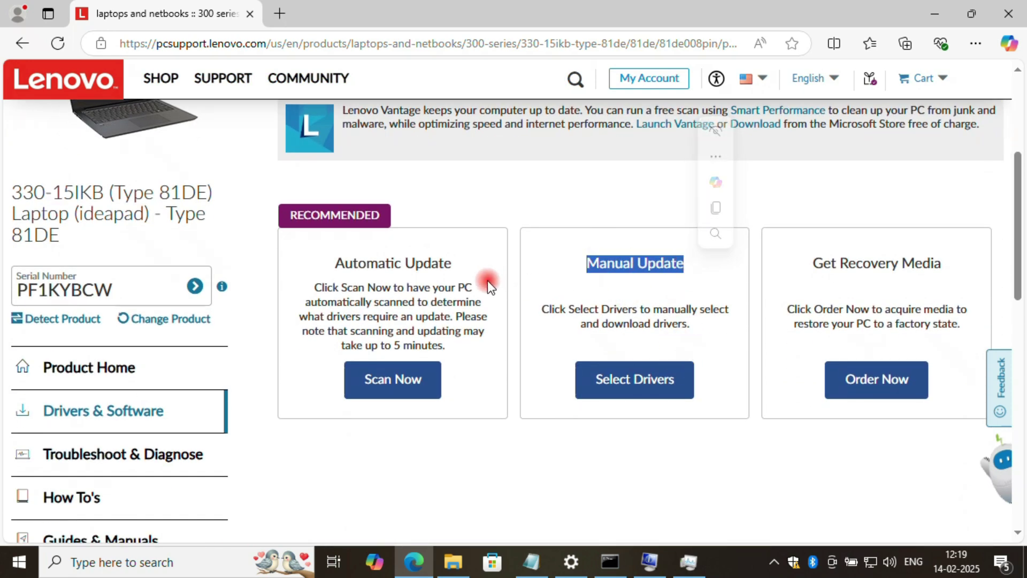
drag(335, 264, 466, 259)
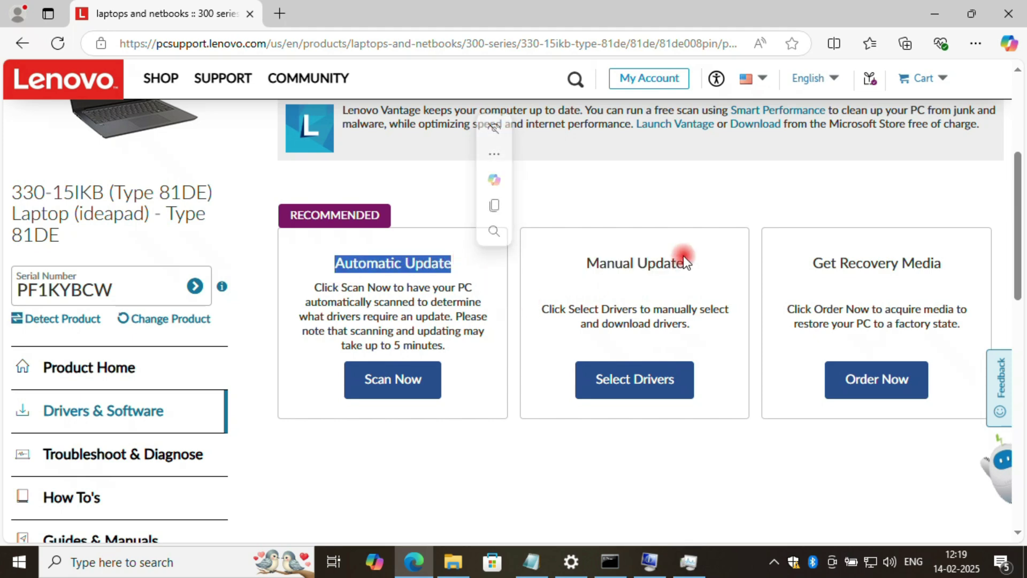
click(634, 284)
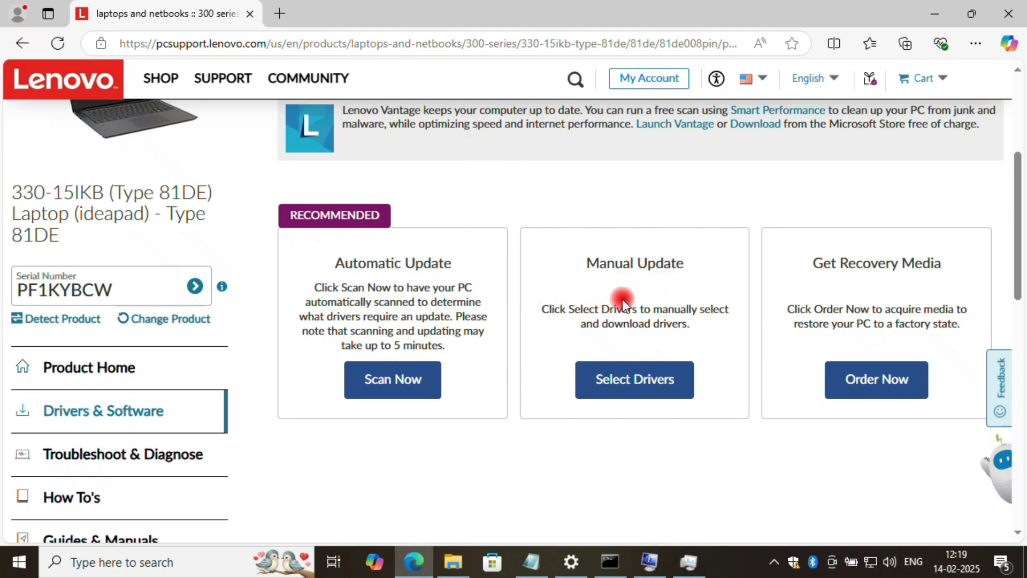
click(633, 382)
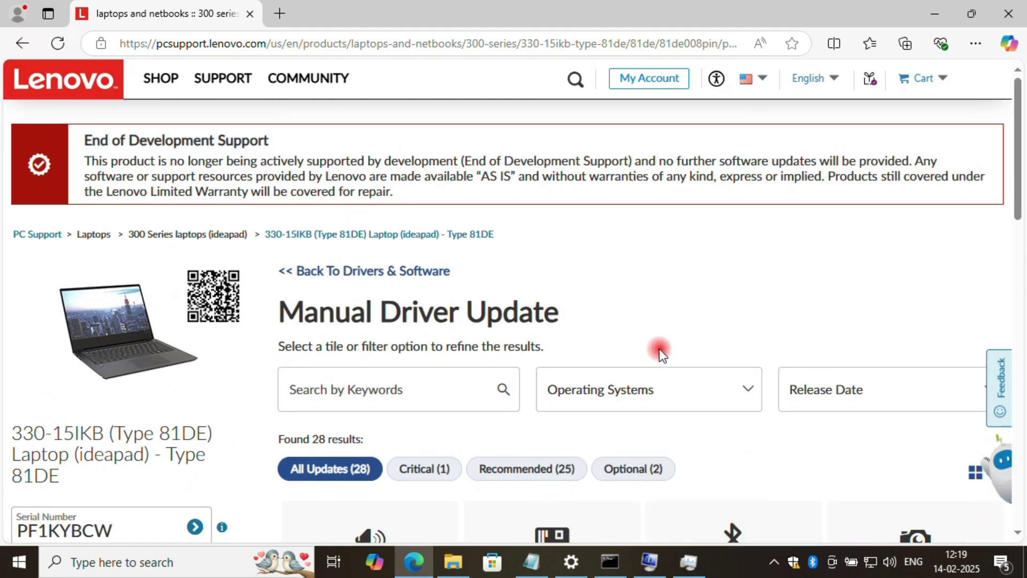
- Try the Windows 11 (64-bit), Windows 11 (32-bit) and Windows 11 ARM (64-bit) operating system filters, clearing each one
mouse_move(797, 300)
scroll(829, 288, down, 1)
click(570, 231)
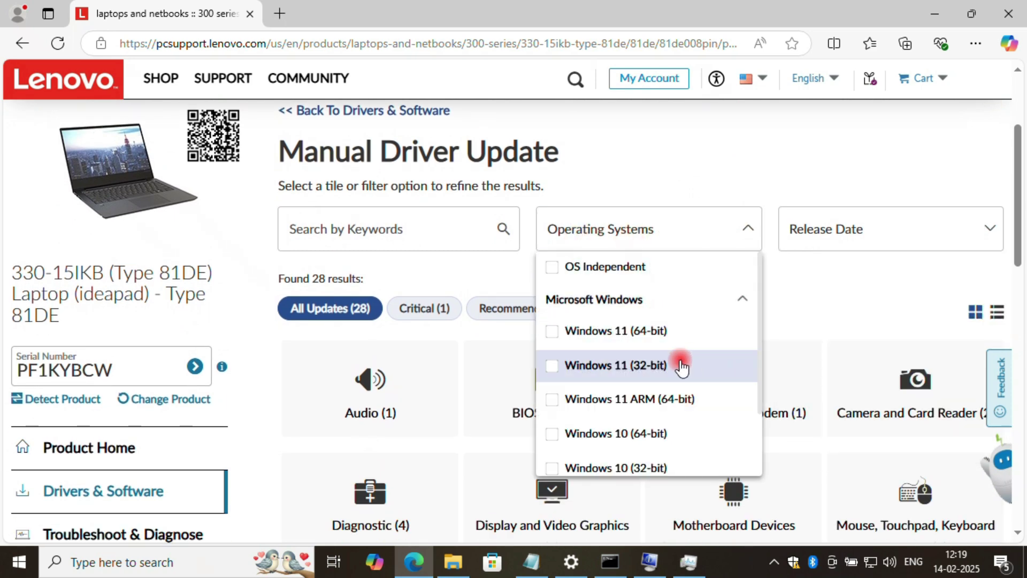
click(568, 331)
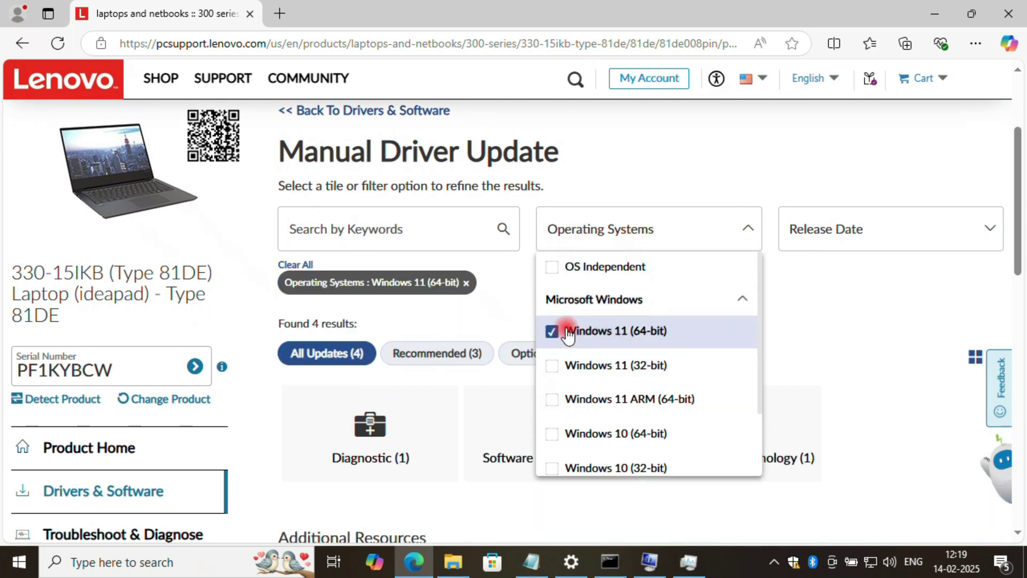
click(599, 333)
click(568, 368)
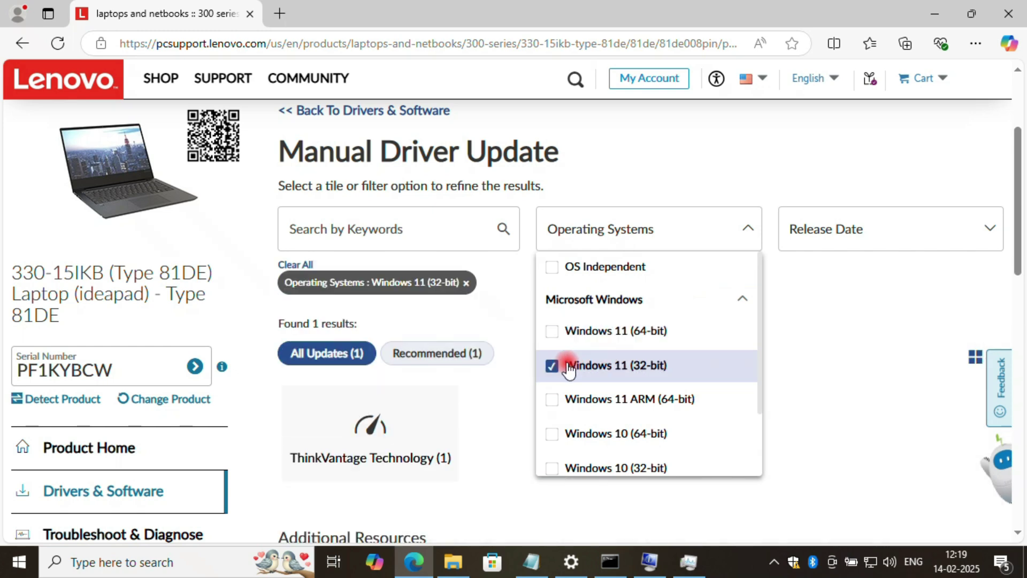
click(592, 365)
click(559, 399)
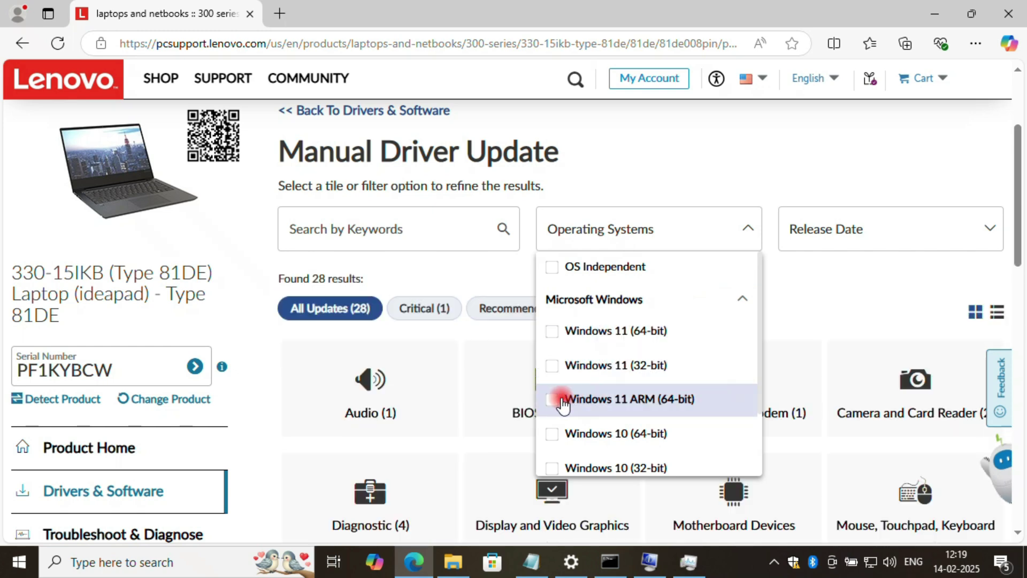
click(559, 401)
- Filter the manual driver list by the Windows 10 (64-bit) operating system and close the filter options
click(552, 432)
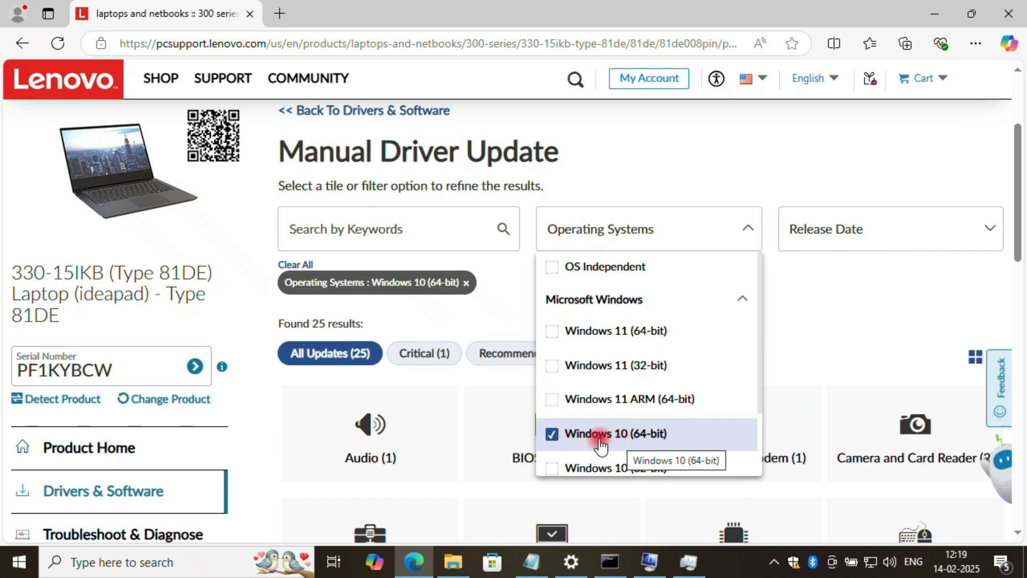
scroll(594, 428, down, 2)
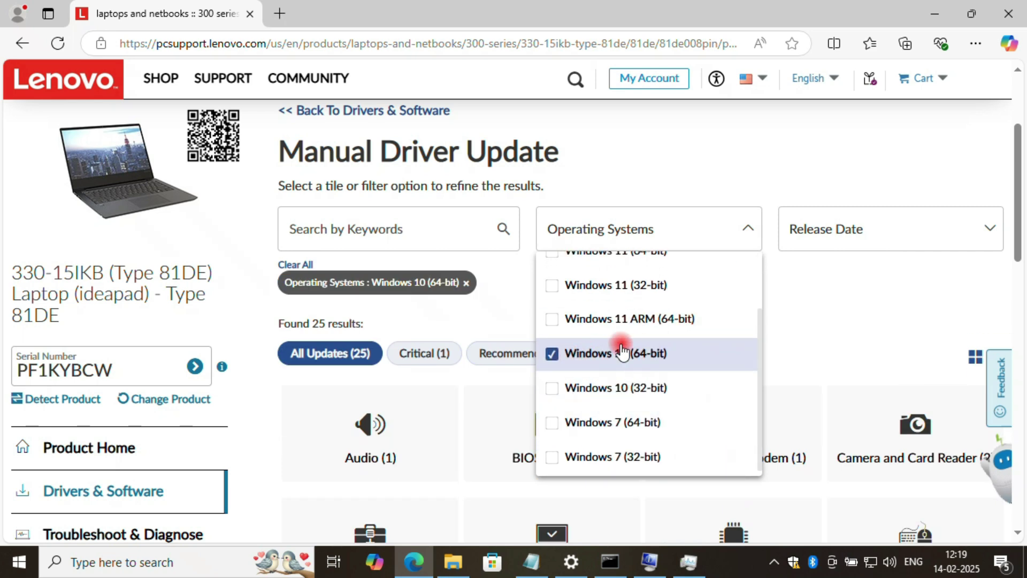
click(807, 310)
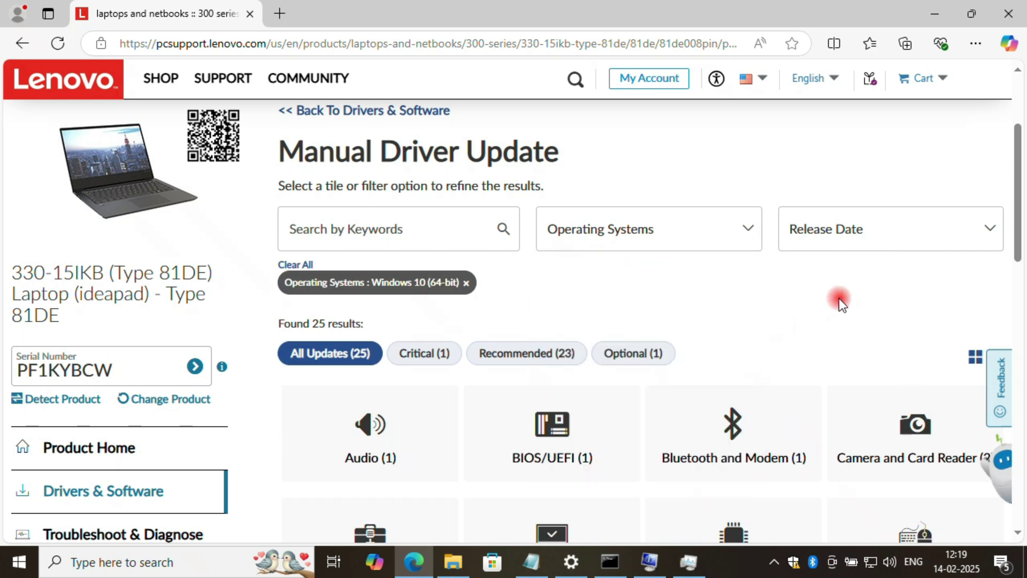
- Check the Operating Systems and Release Date filter options, and look over the driver categories without changing any filter
click(746, 235)
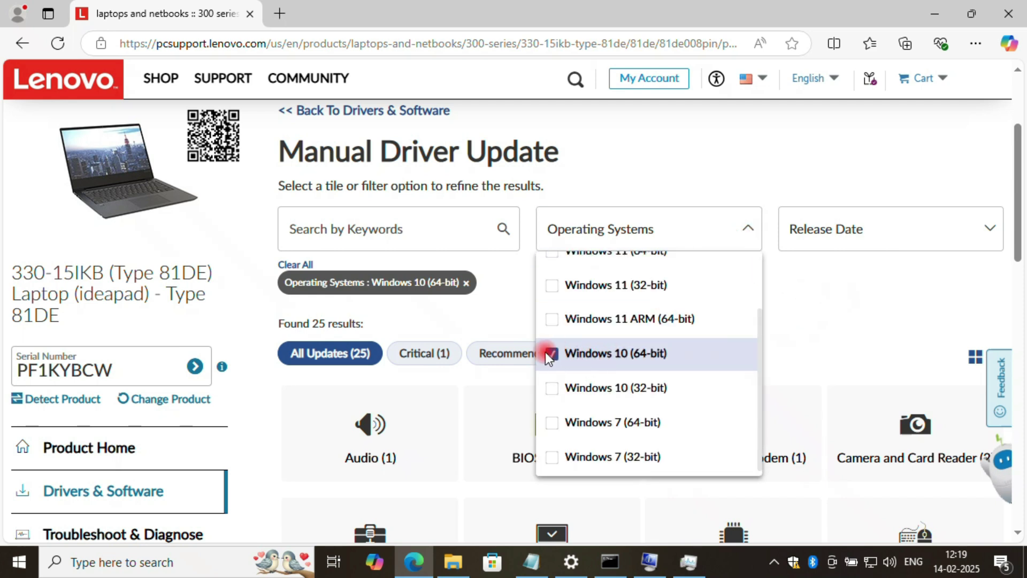
click(803, 315)
click(876, 232)
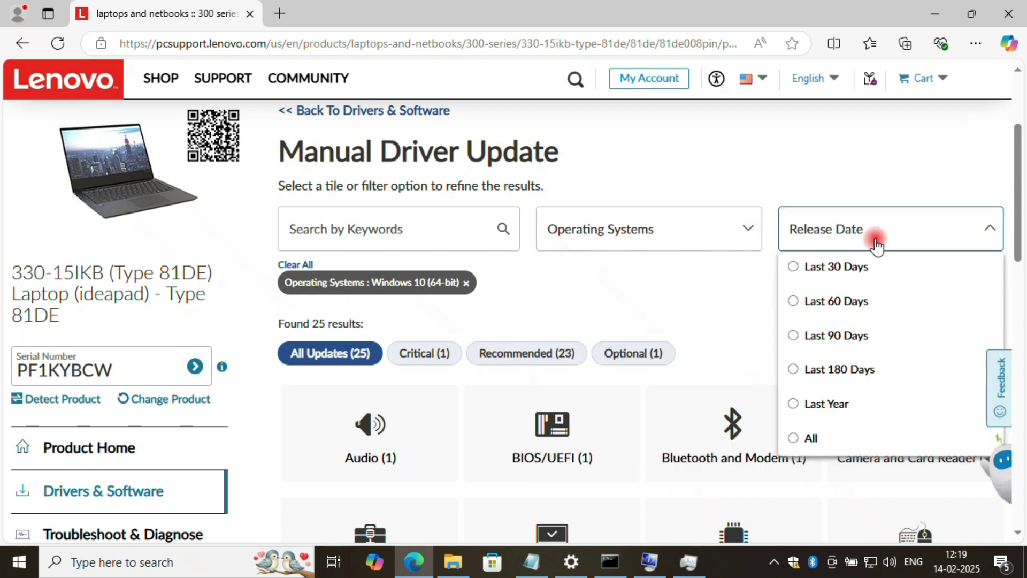
click(729, 301)
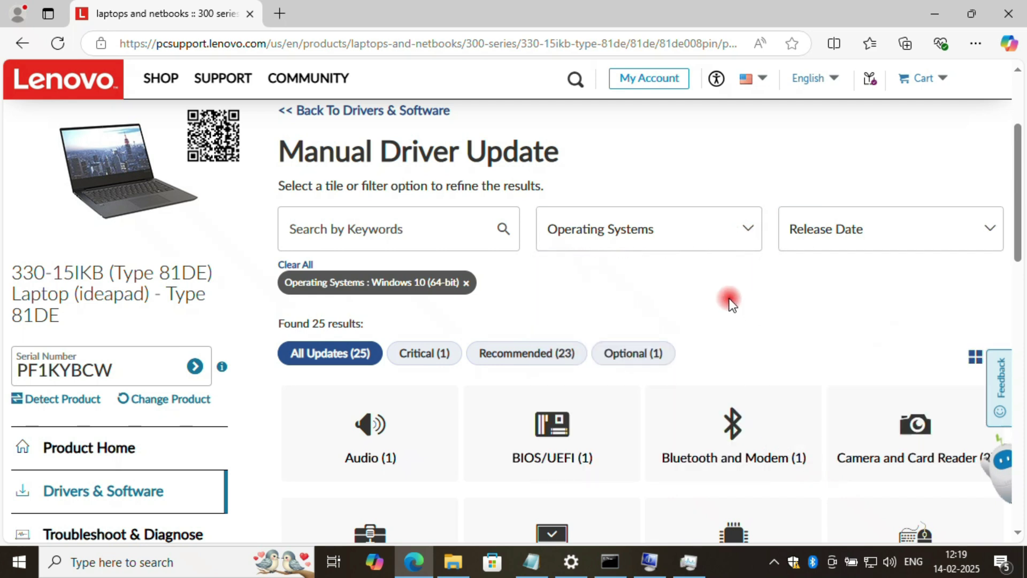
scroll(589, 292, down, 2)
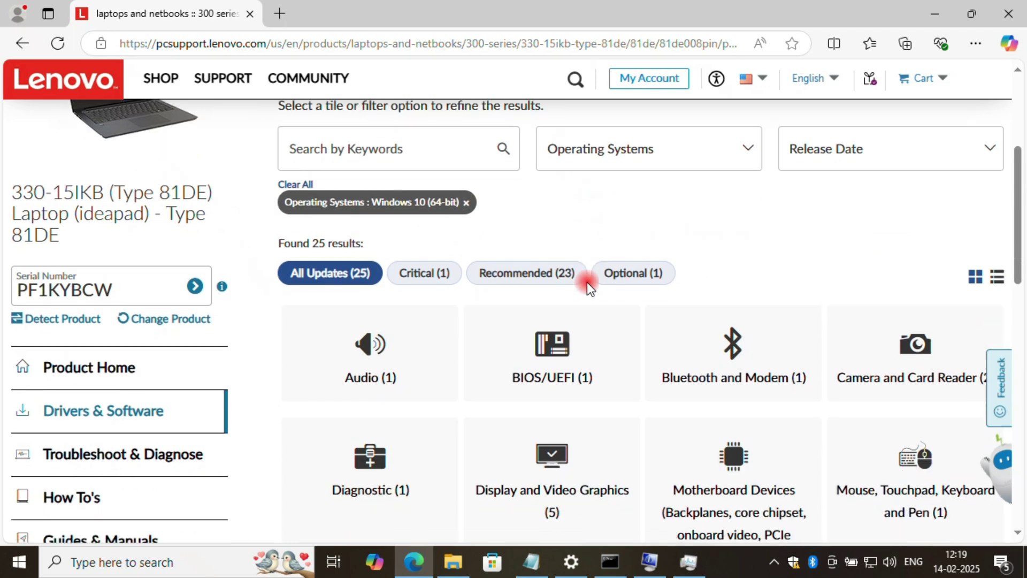
- Look through the Windows 10 (64-bit) driver categories and open Networking: LAN (Ethernet)
scroll(636, 276, down, 2)
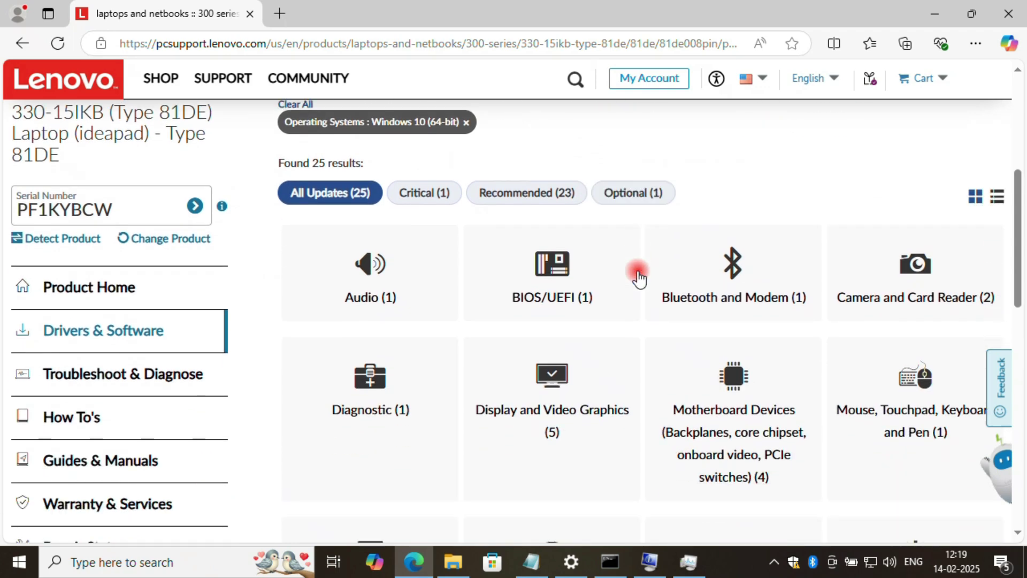
scroll(640, 277, down, 5)
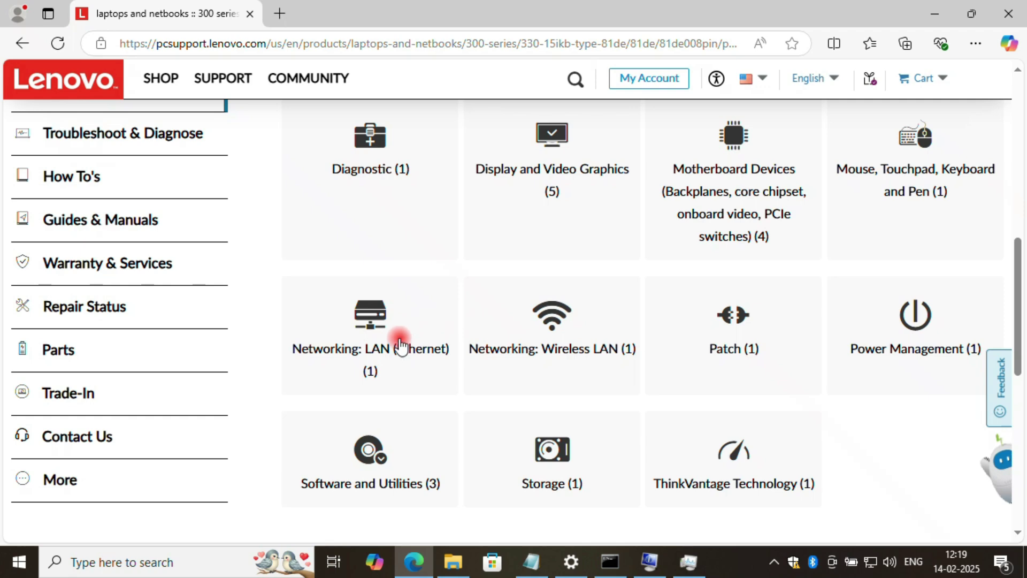
click(392, 352)
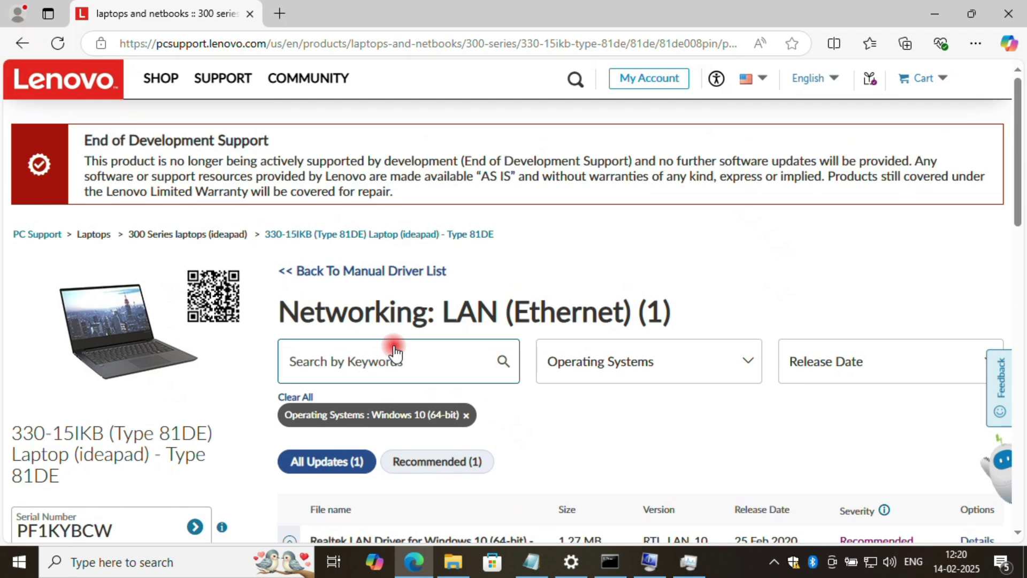
- Download the Realtek LAN Driver for Windows 10 (64-bit) from the driver results
scroll(465, 321, down, 5)
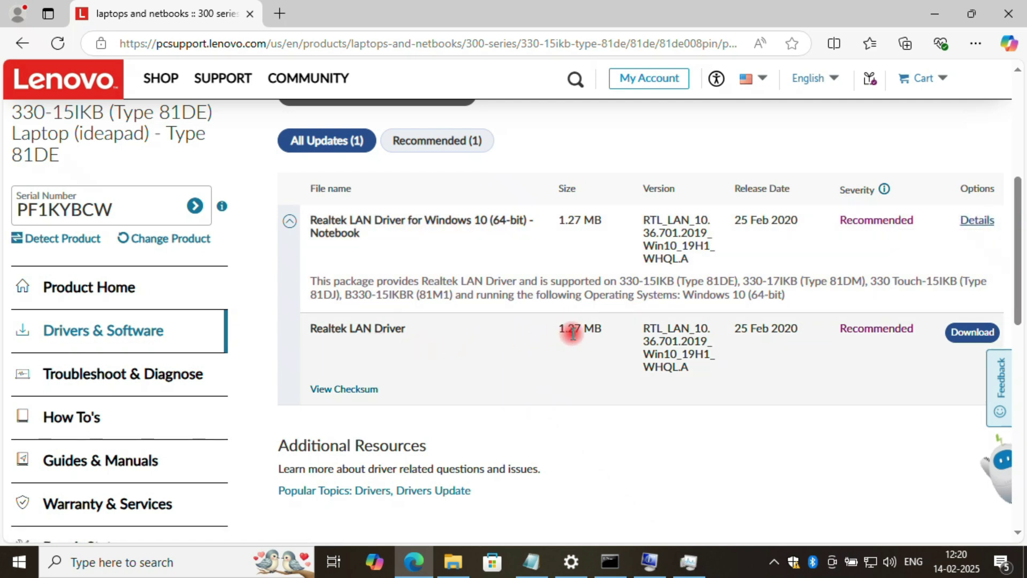
drag(317, 328, 405, 329)
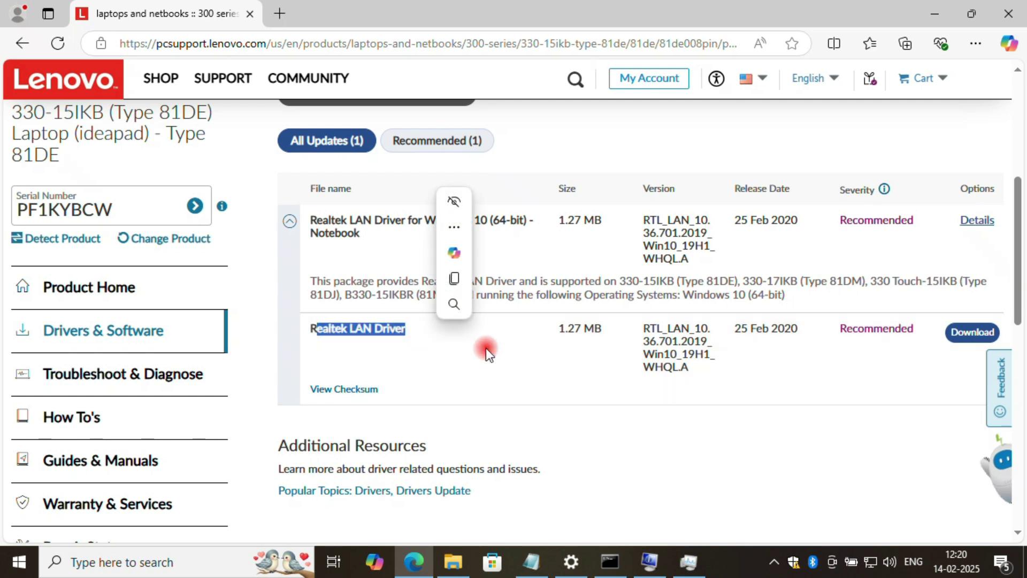
click(958, 336)
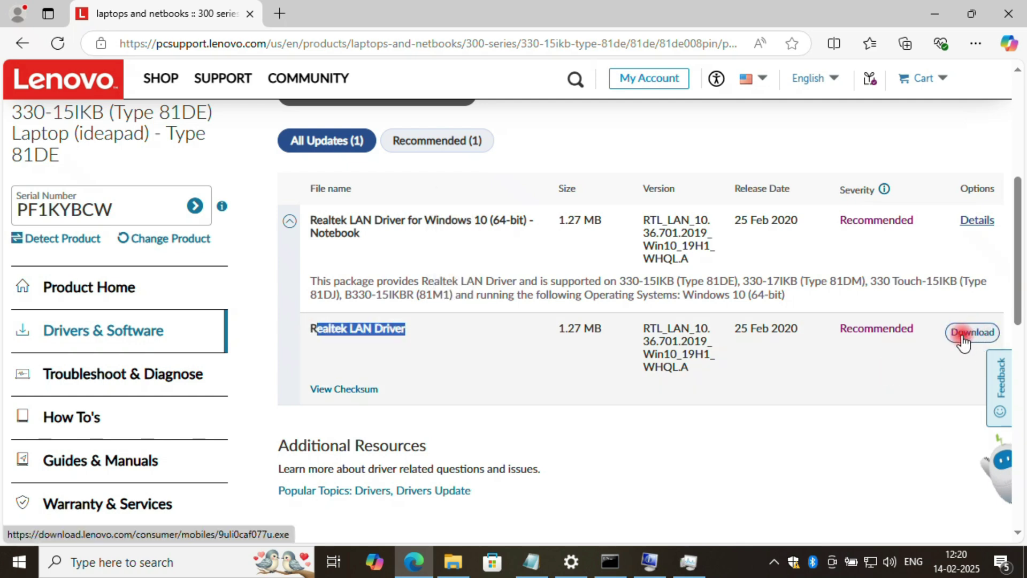
click(963, 337)
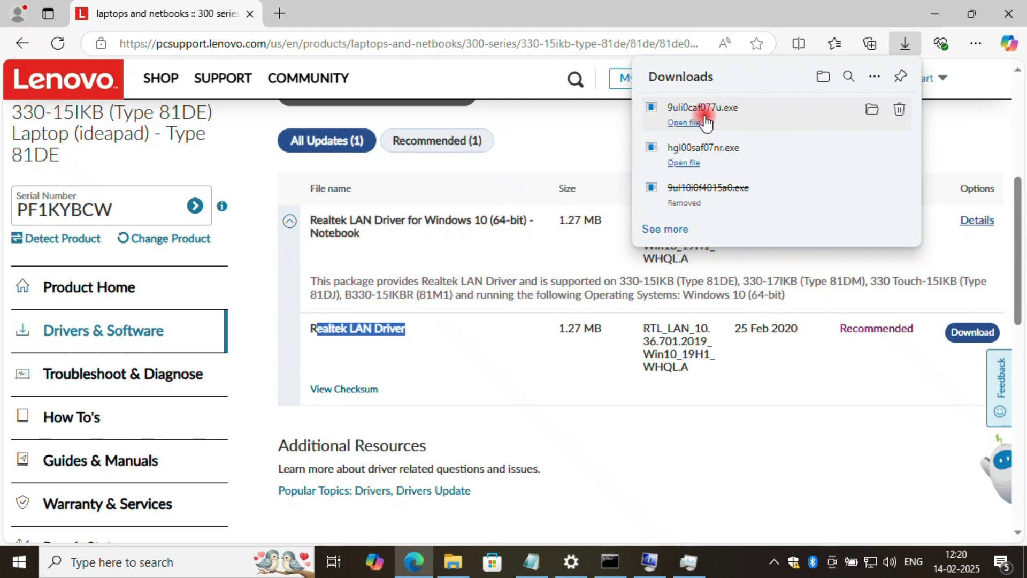
- Show the downloaded 9uli0caf077u file in its folder and delete the older hgl00saf07nr installer there
click(871, 110)
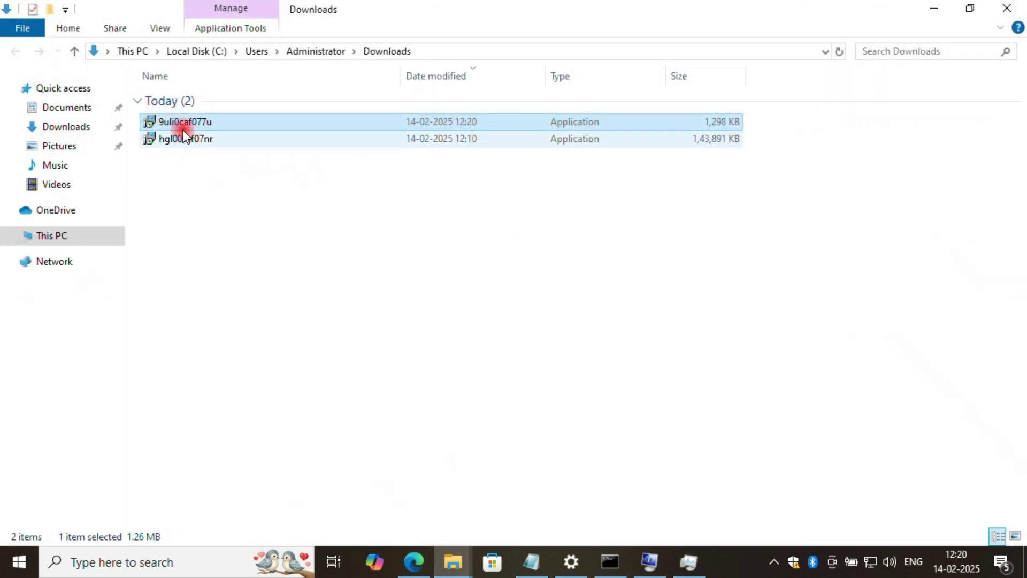
click(196, 141)
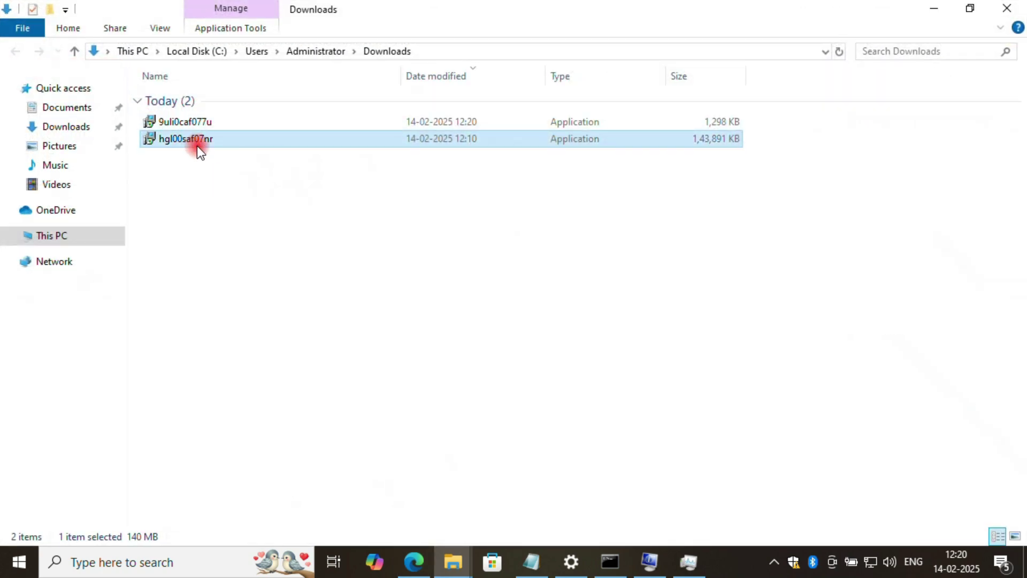
key(Delete)
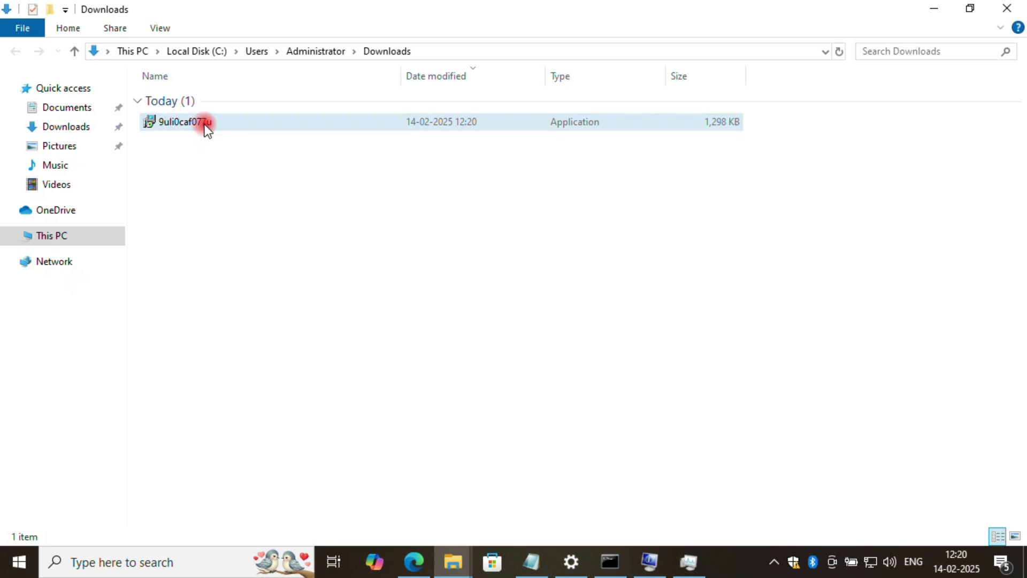
- Run the 9uli0caf077u installer as administrator and accept the Realtek LAN Driver license agreement
right_click(204, 124)
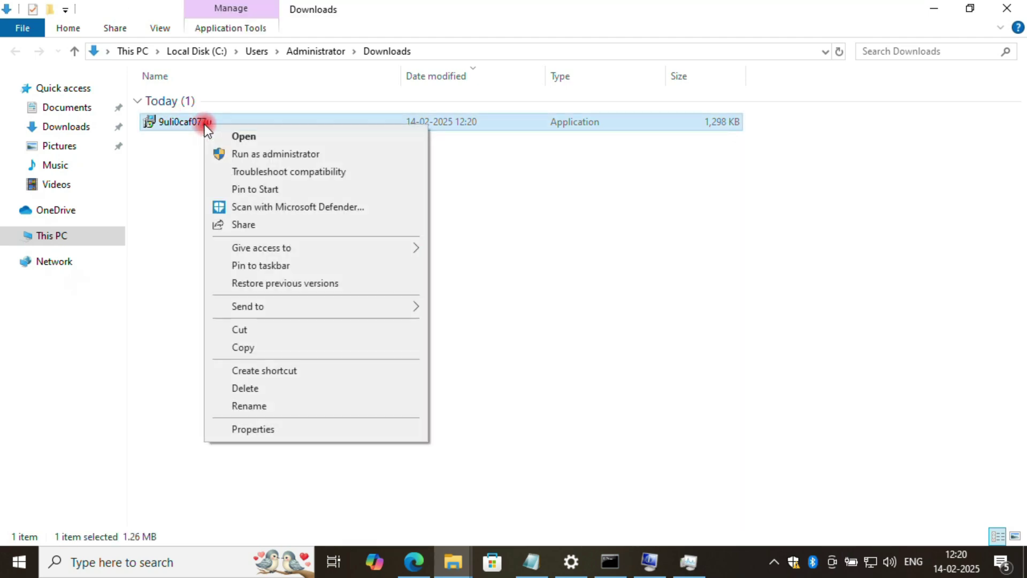
click(254, 155)
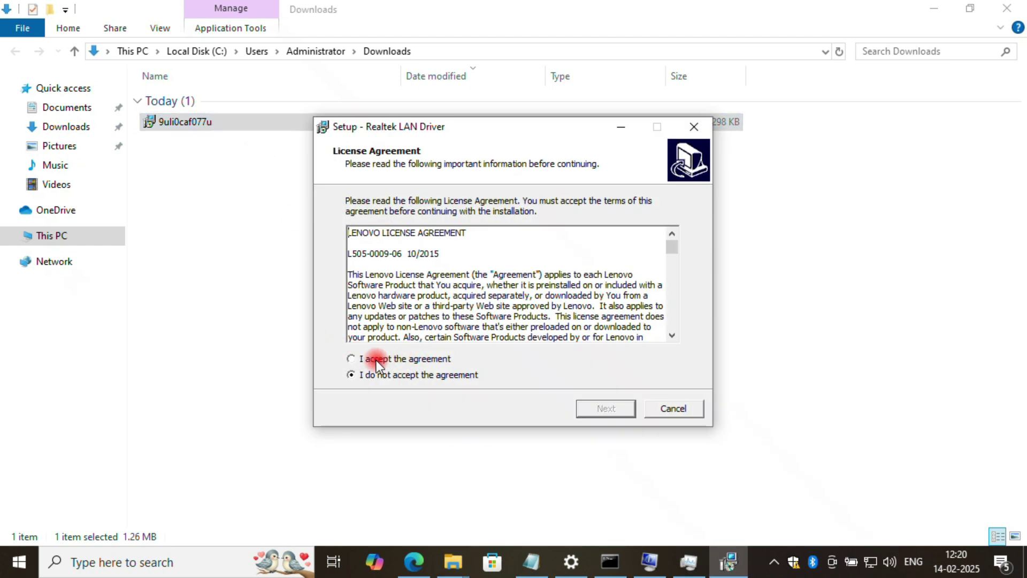
click(377, 359)
click(585, 409)
- Install the Realtek LAN Driver with the Install option rather than Extract Only, and finish the setup wizard
click(352, 246)
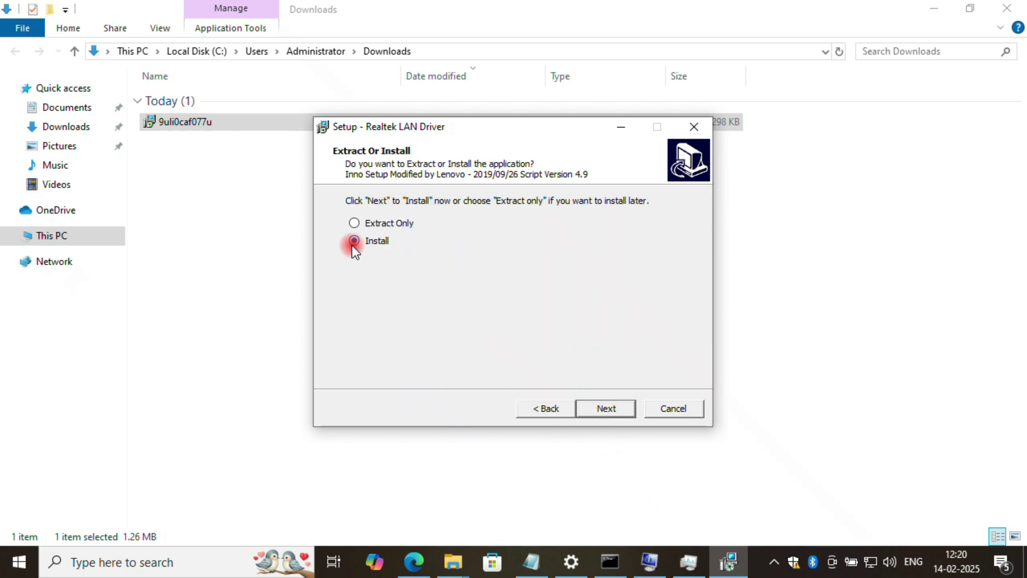
click(613, 411)
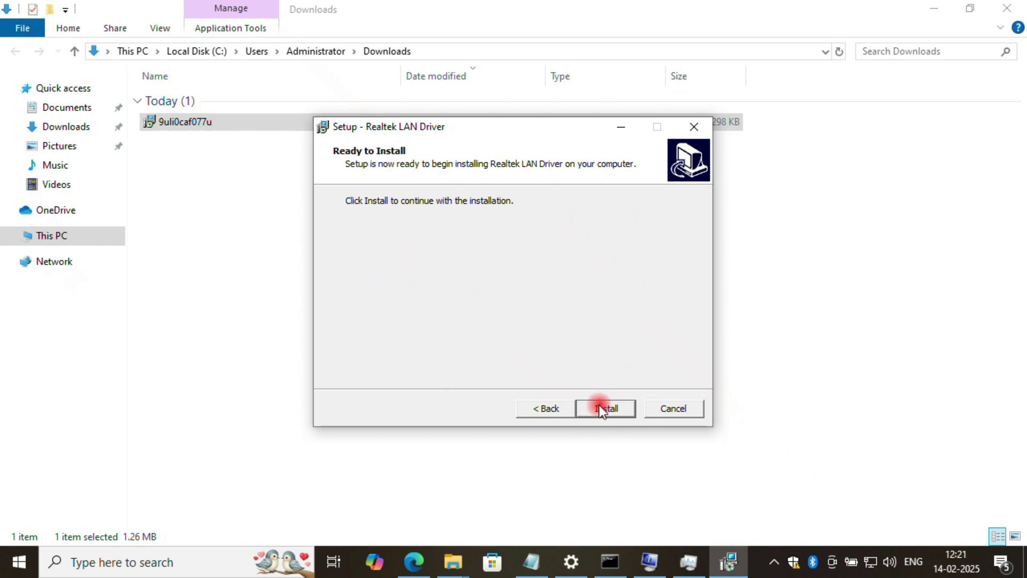
click(599, 405)
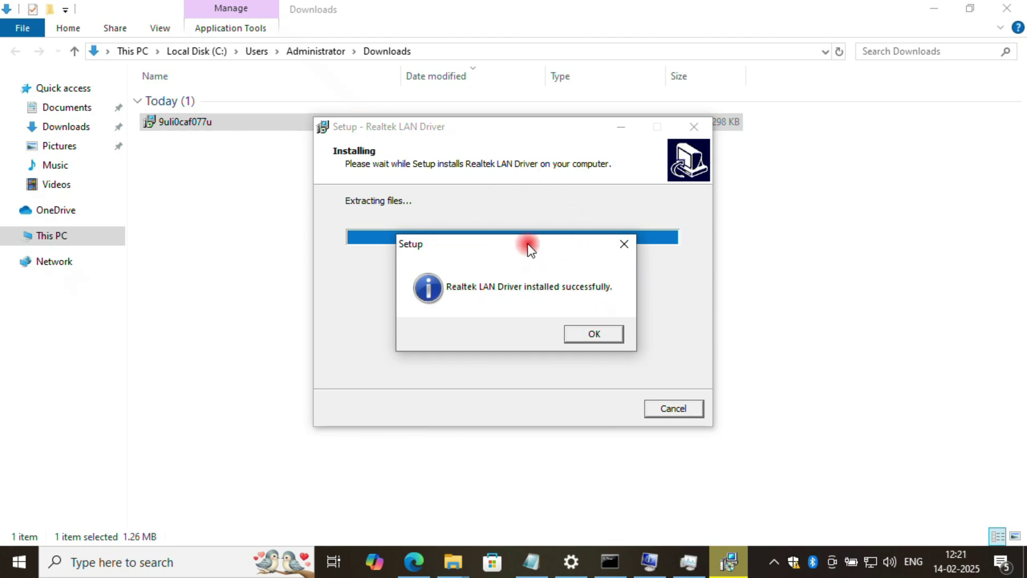
drag(528, 243, 520, 294)
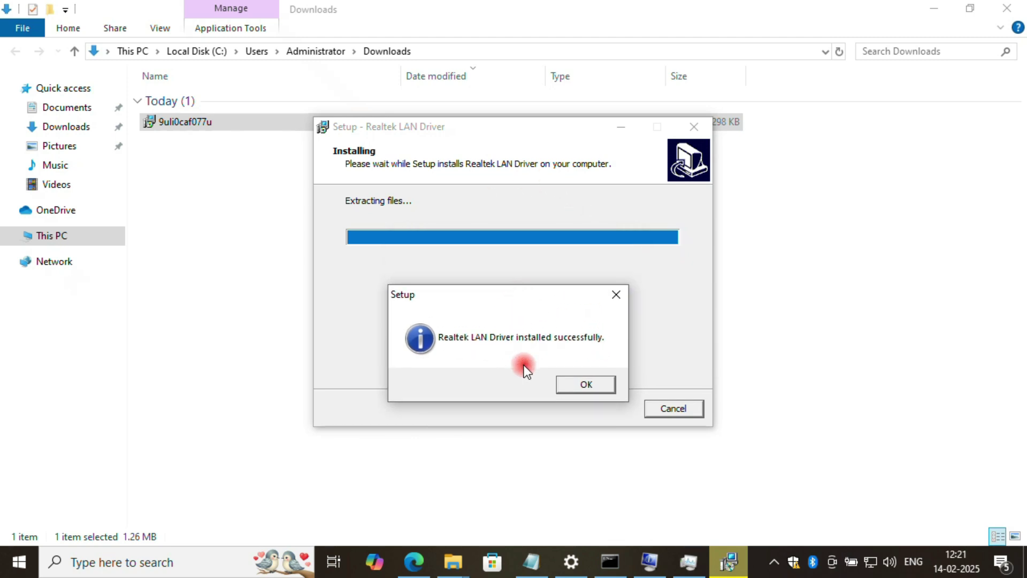
click(568, 385)
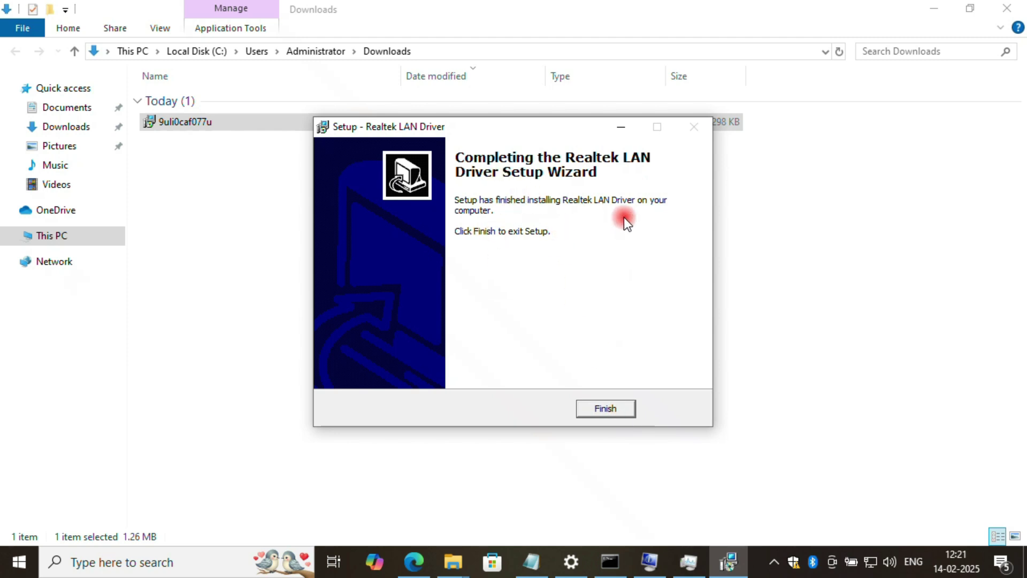
click(613, 412)
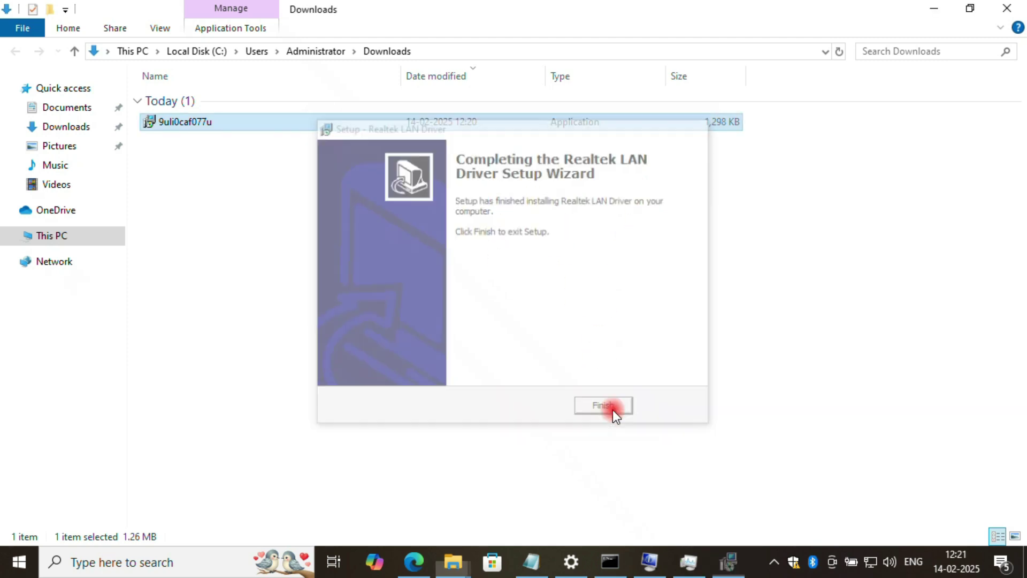
- Minimize the Downloads folder and the browser, and bring up the shutdown and restart options for Windows
click(929, 11)
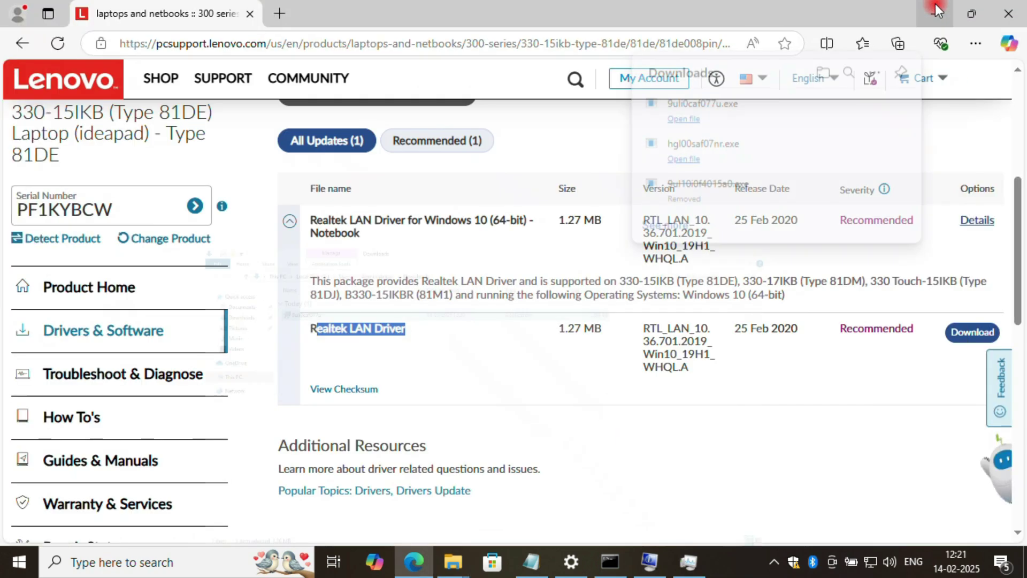
click(934, 8)
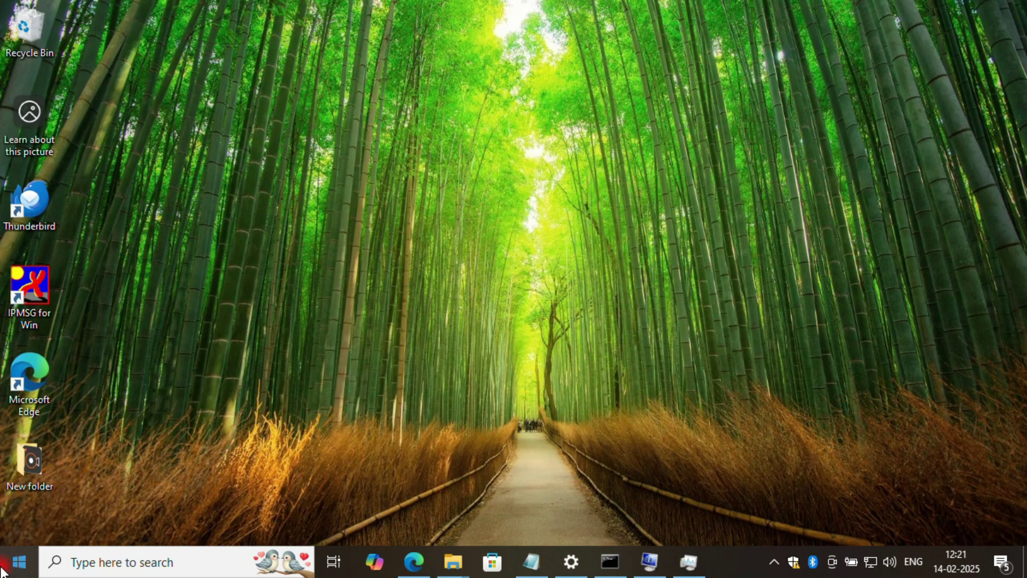
right_click(18, 562)
mouse_move(184, 521)
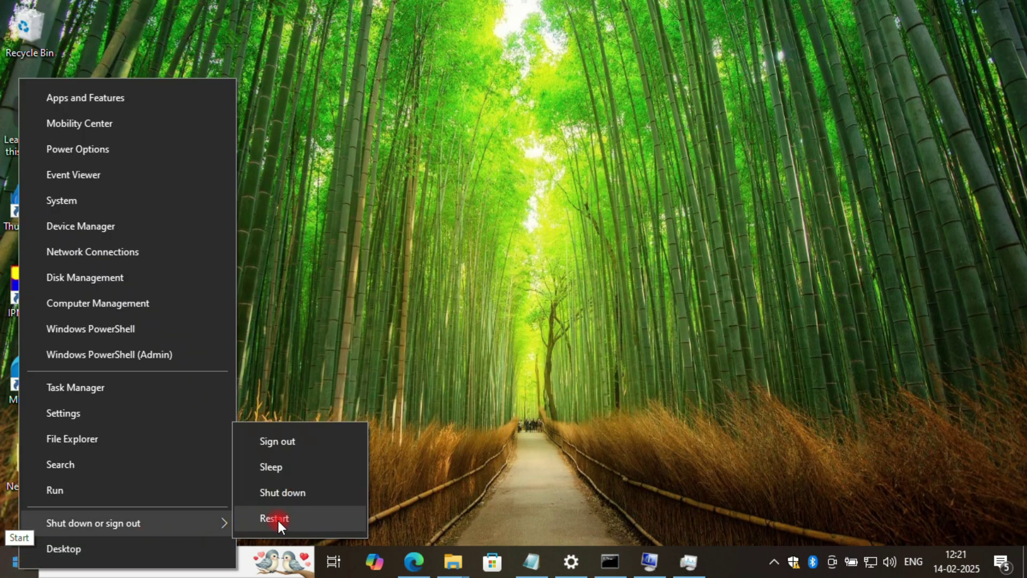